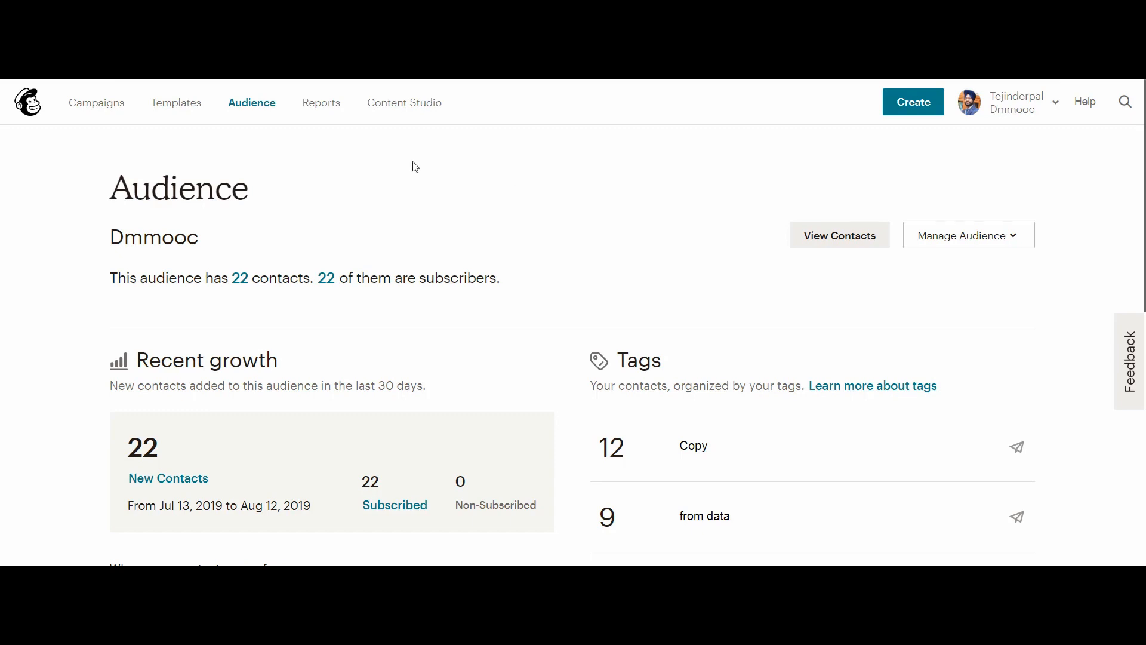
# Step: View all audiences and open the settings of the Dmmooc audience
pyautogui.click(1007, 235)
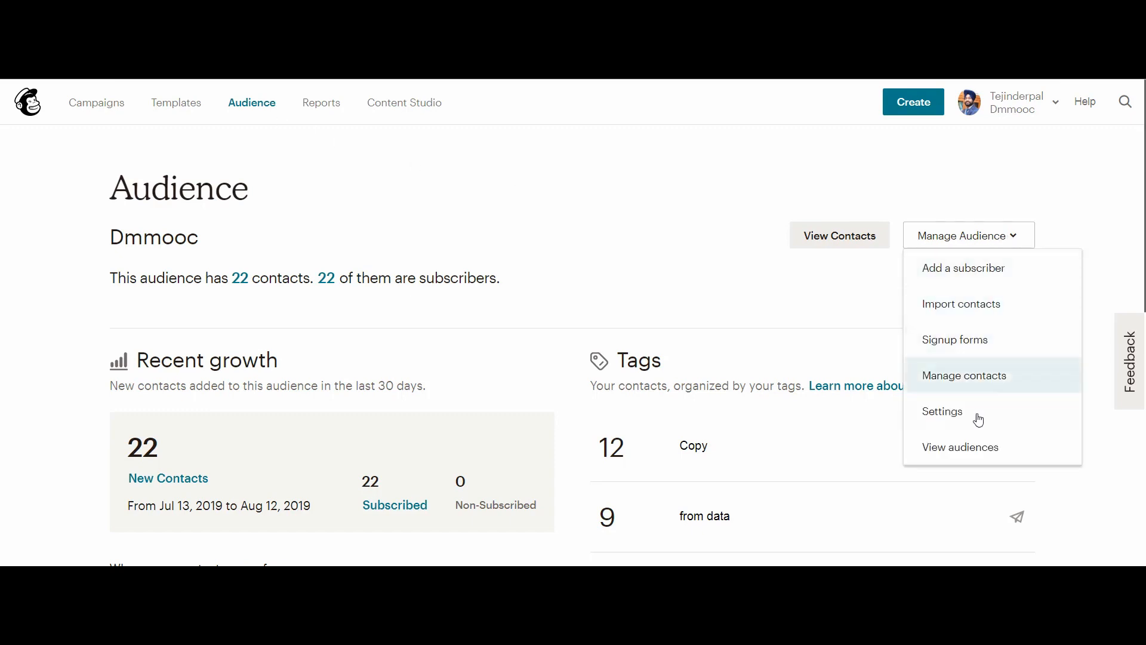
pyautogui.click(984, 454)
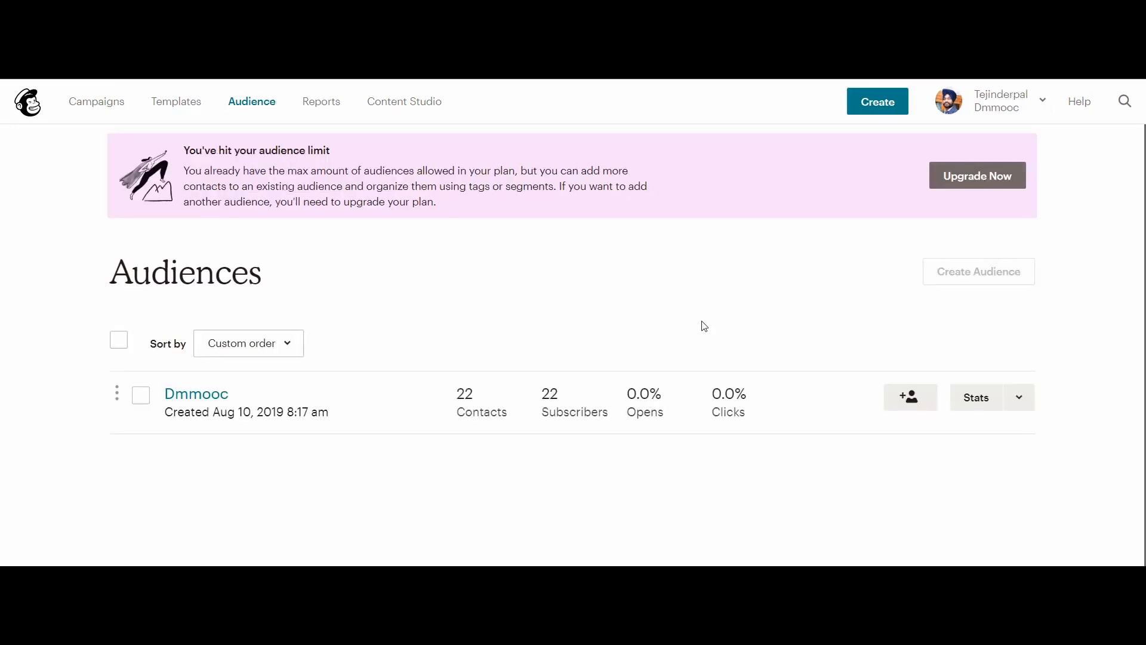
pyautogui.moveTo(183, 150); pyautogui.dragTo(329, 150)
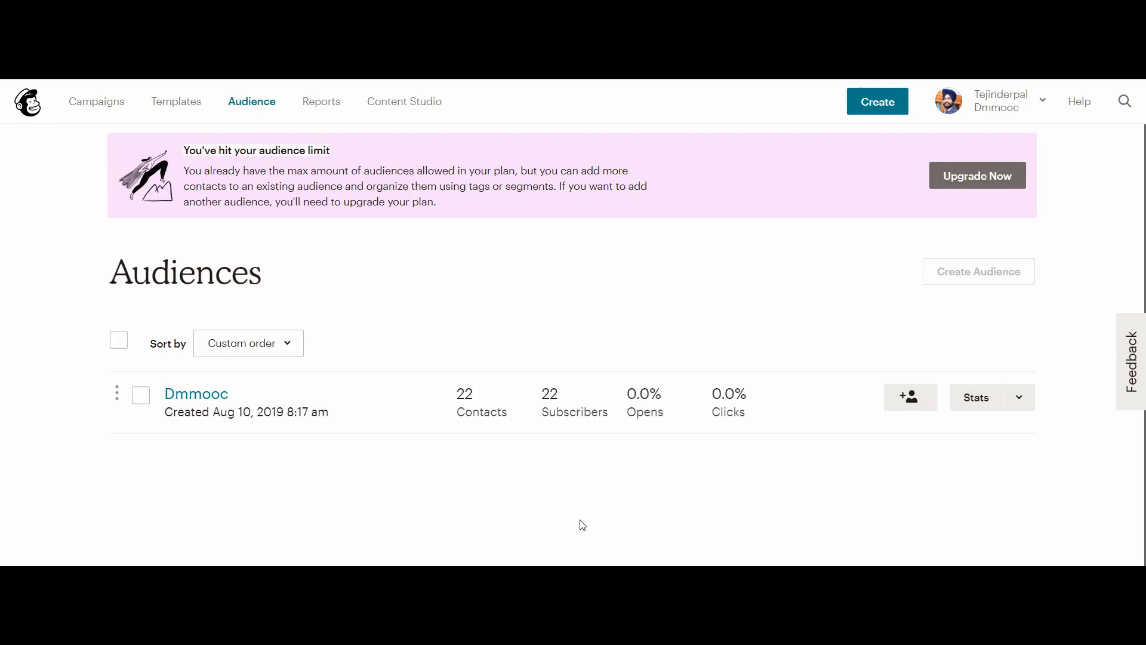
pyautogui.click(1019, 397)
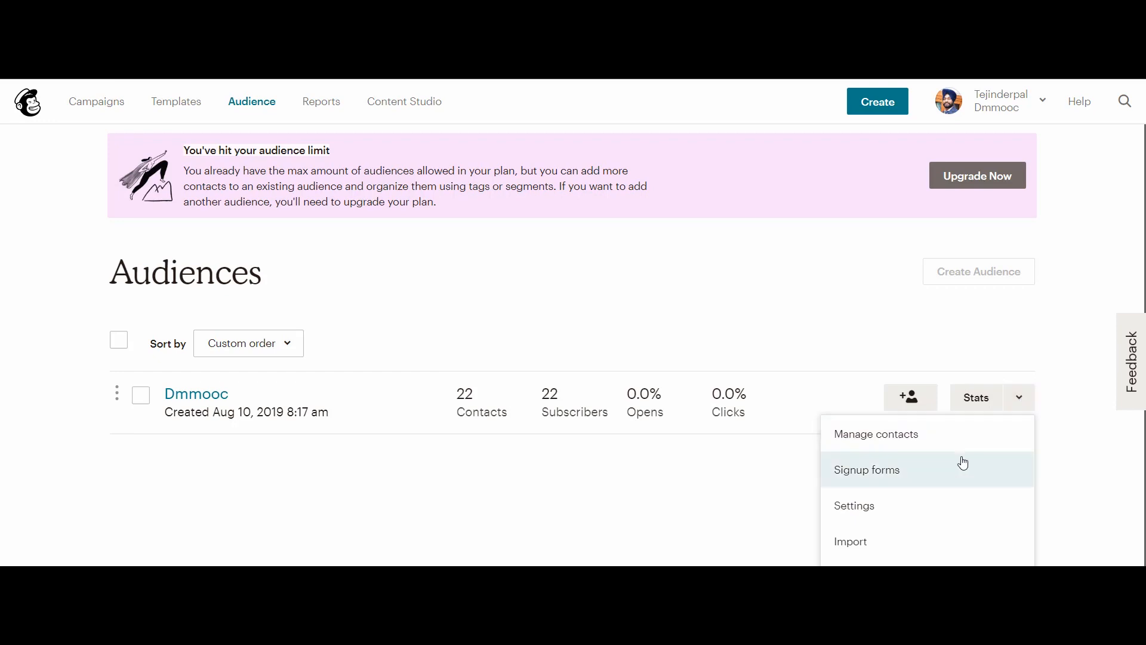
pyautogui.click(849, 513)
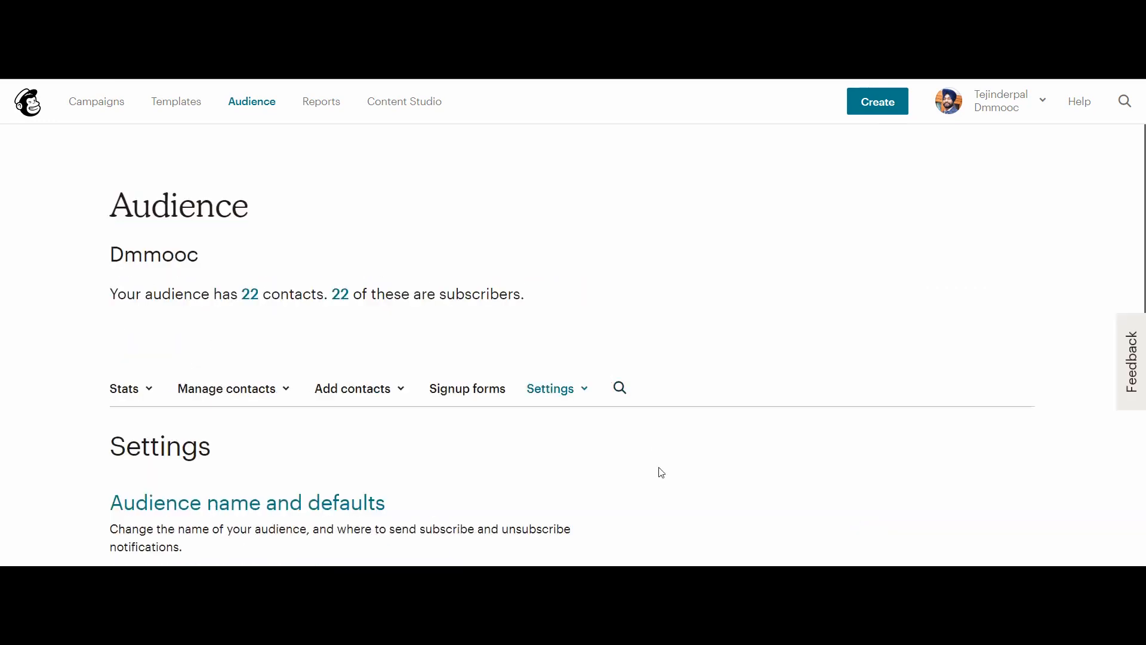
# Step: Open the audience name and campaign defaults page from the audience settings
pyautogui.scroll(-1, 662, 473)
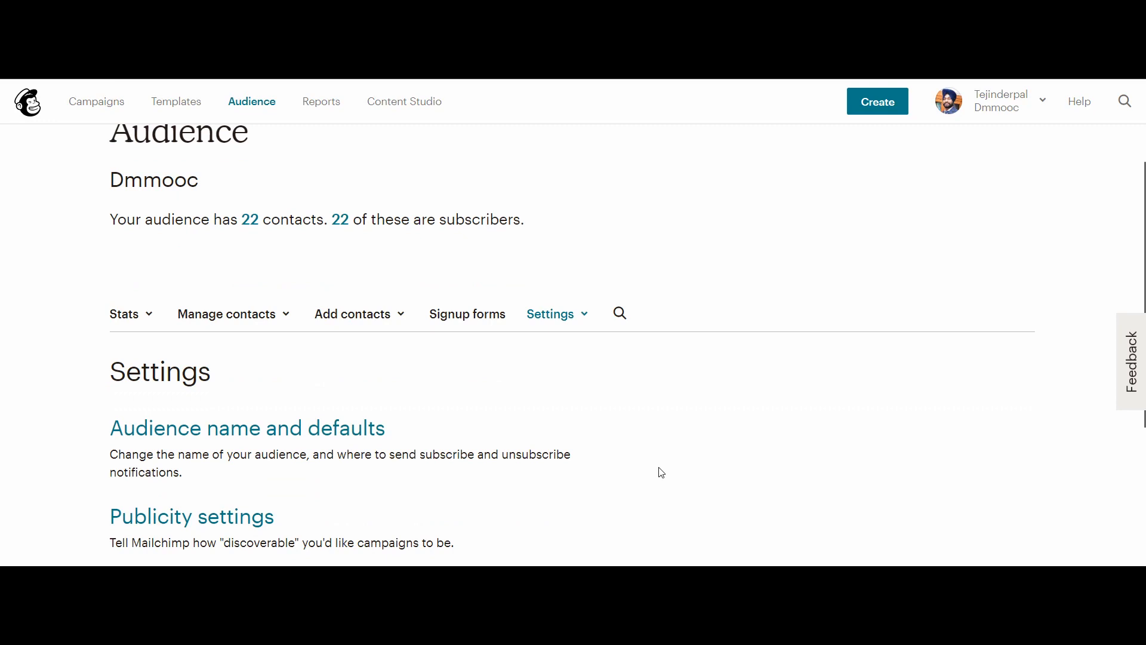
pyautogui.scroll(-1, 662, 473)
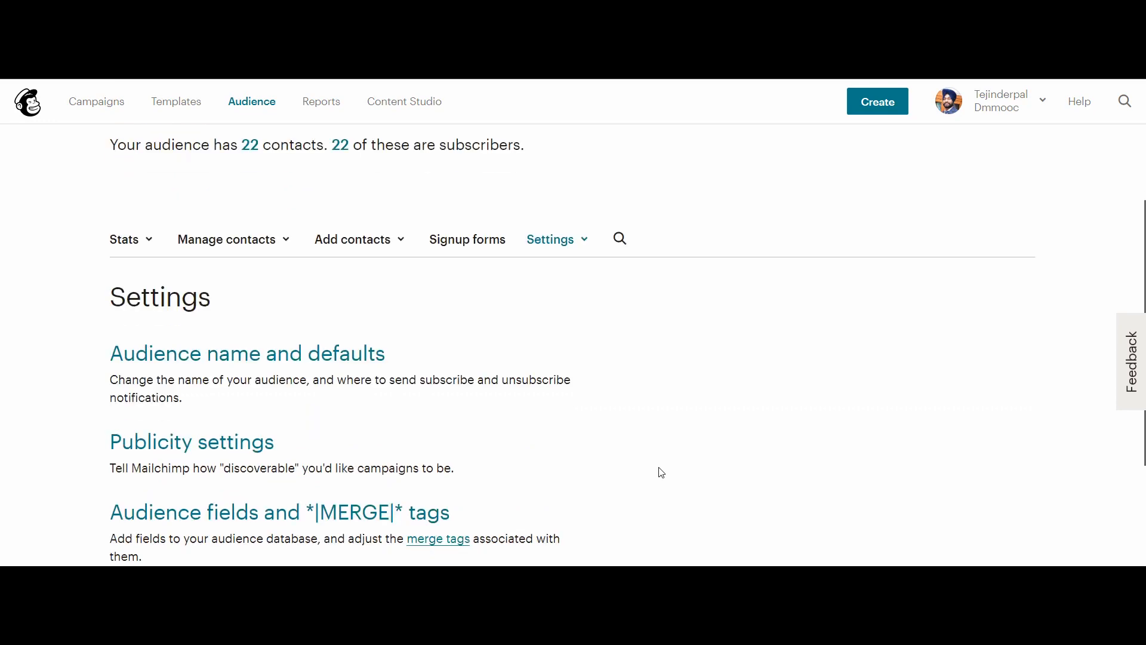
pyautogui.click(261, 363)
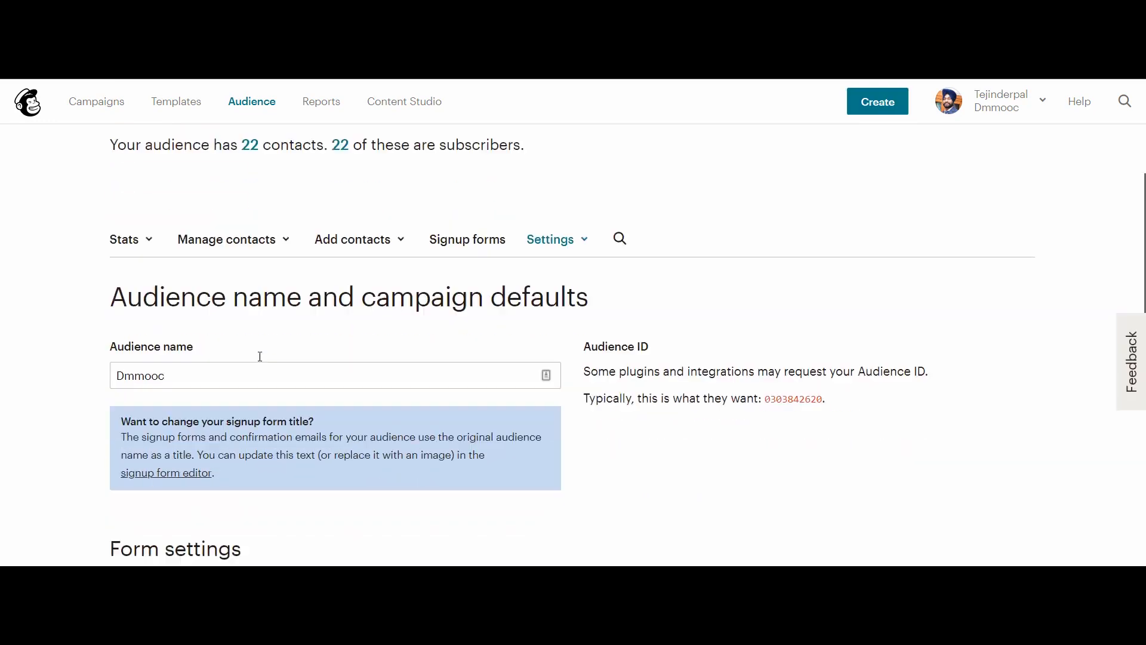
# Step: Enable double opt-in and reCAPTCHA in the audience's form settings
pyautogui.scroll(-1, 259, 359)
pyautogui.click(178, 306)
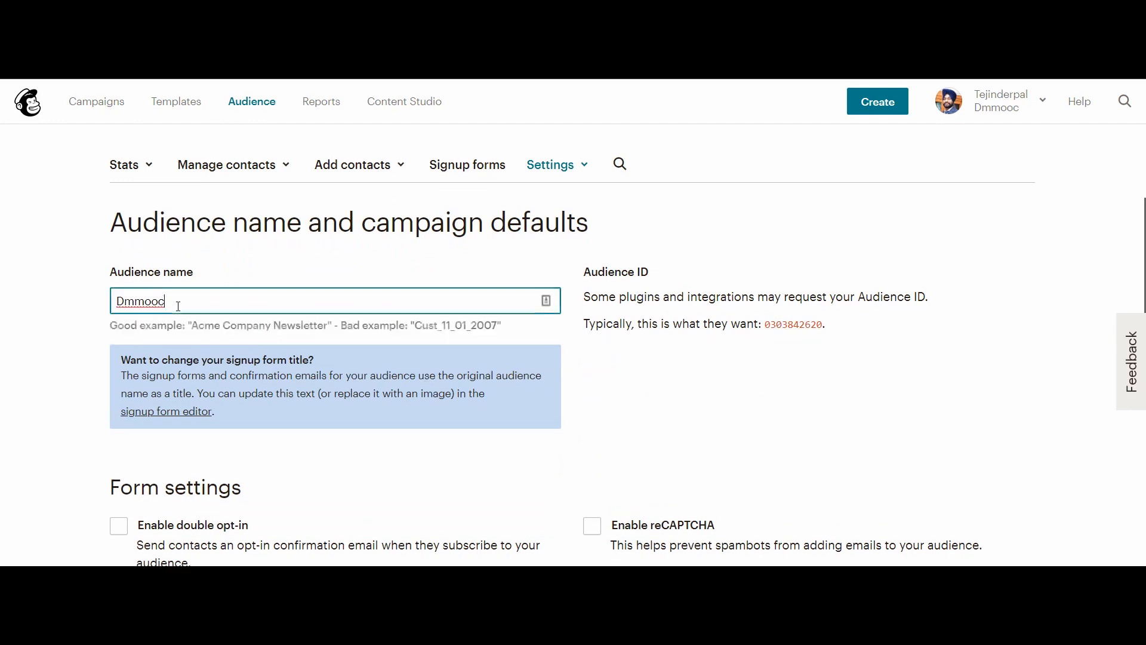
pyautogui.click(76, 309)
pyautogui.scroll(-2, 77, 309)
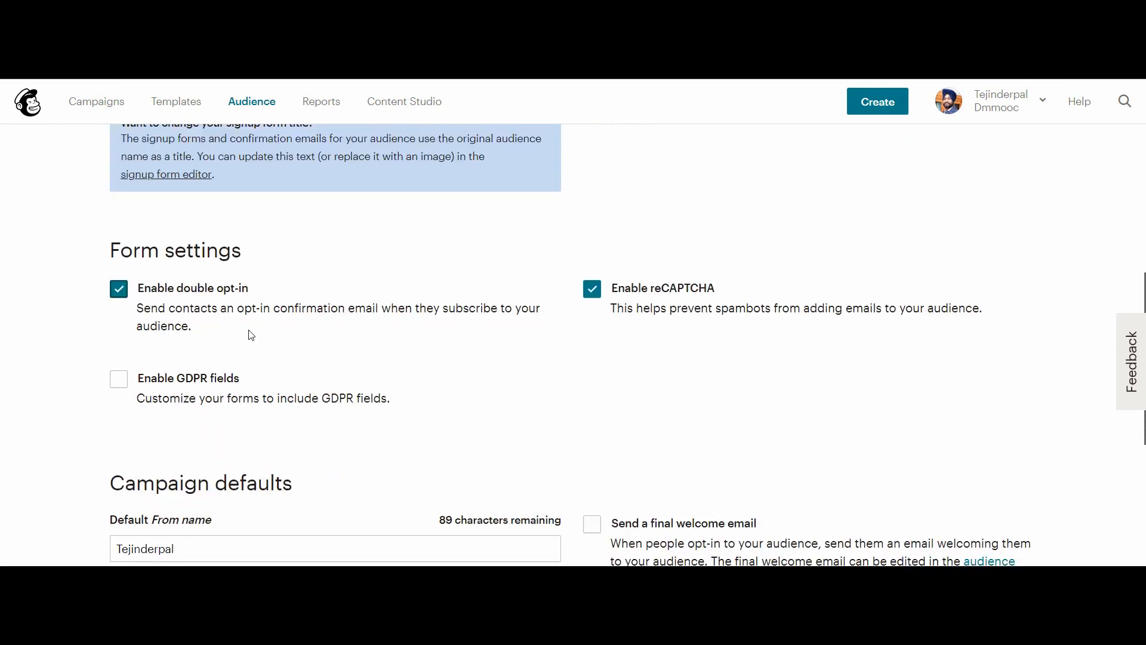
pyautogui.scroll(-2, 248, 333)
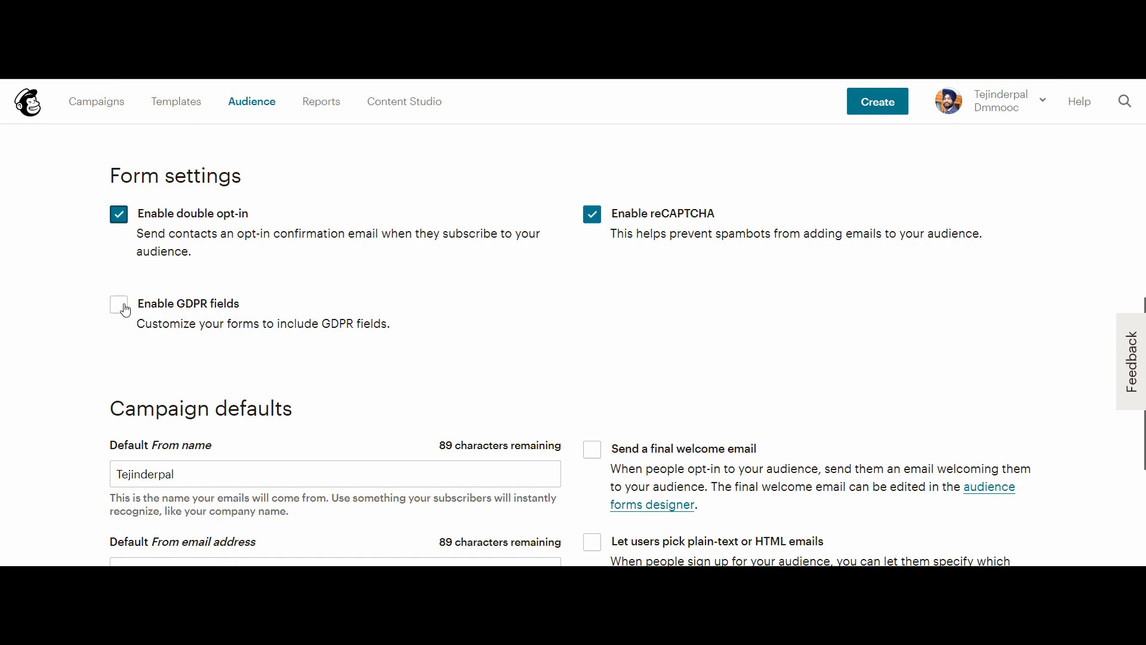
# Step: Set the default From name in the campaign defaults to DmMooc
pyautogui.scroll(-3, 123, 307)
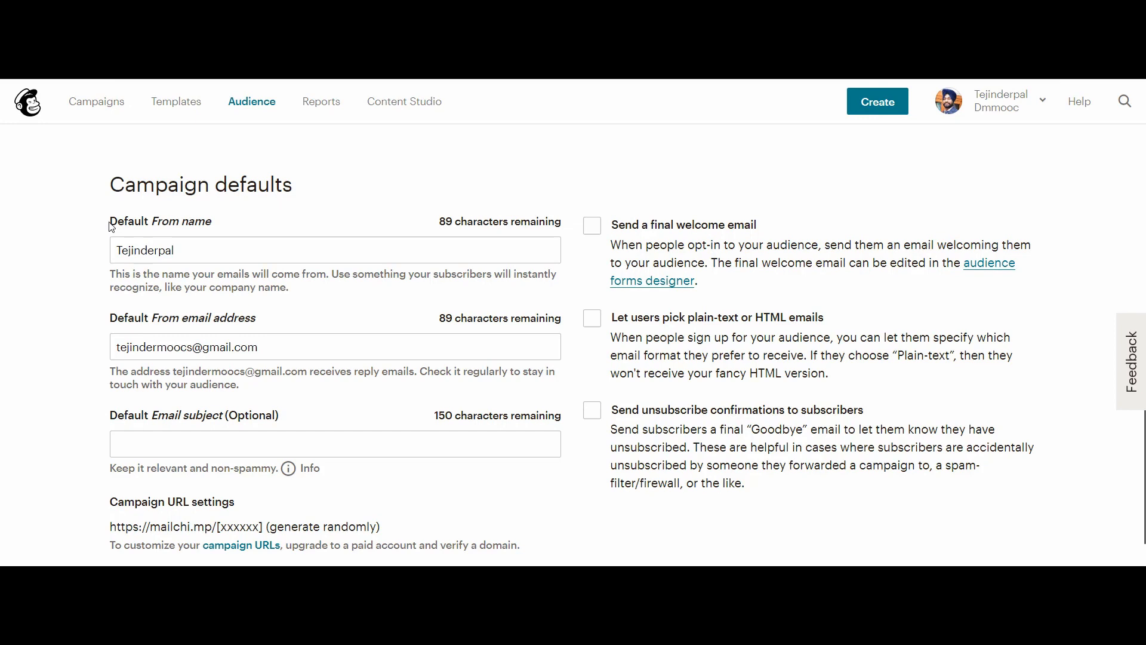
pyautogui.moveTo(174, 249); pyautogui.dragTo(116, 246)
pyautogui.write('Dmmooc')
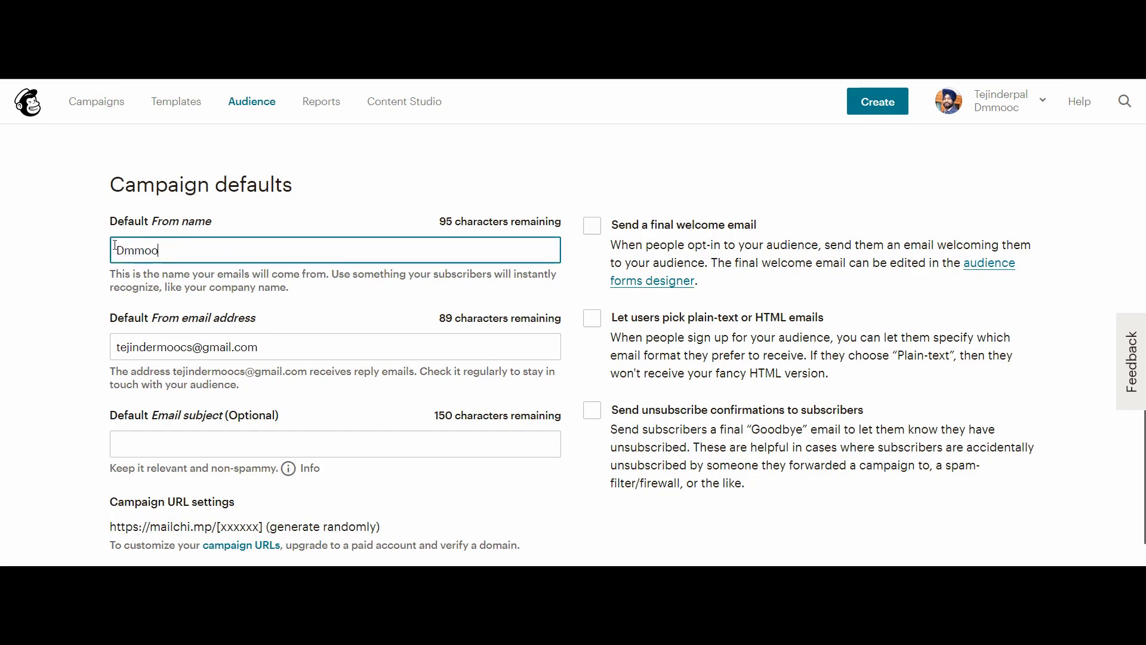
pyautogui.click(143, 251)
pyautogui.press('BackSpace')
pyautogui.write('M')
pyautogui.click(101, 316)
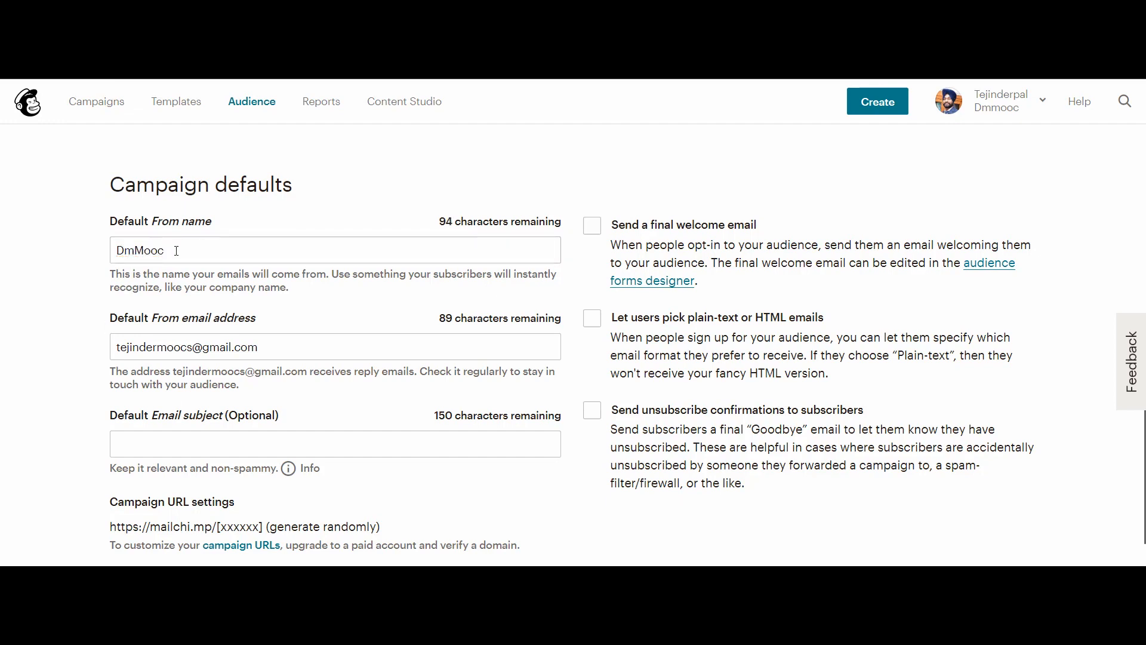
# Step: Set the default email subject to "Free Online Course on Digital Marketing"
pyautogui.click(228, 347)
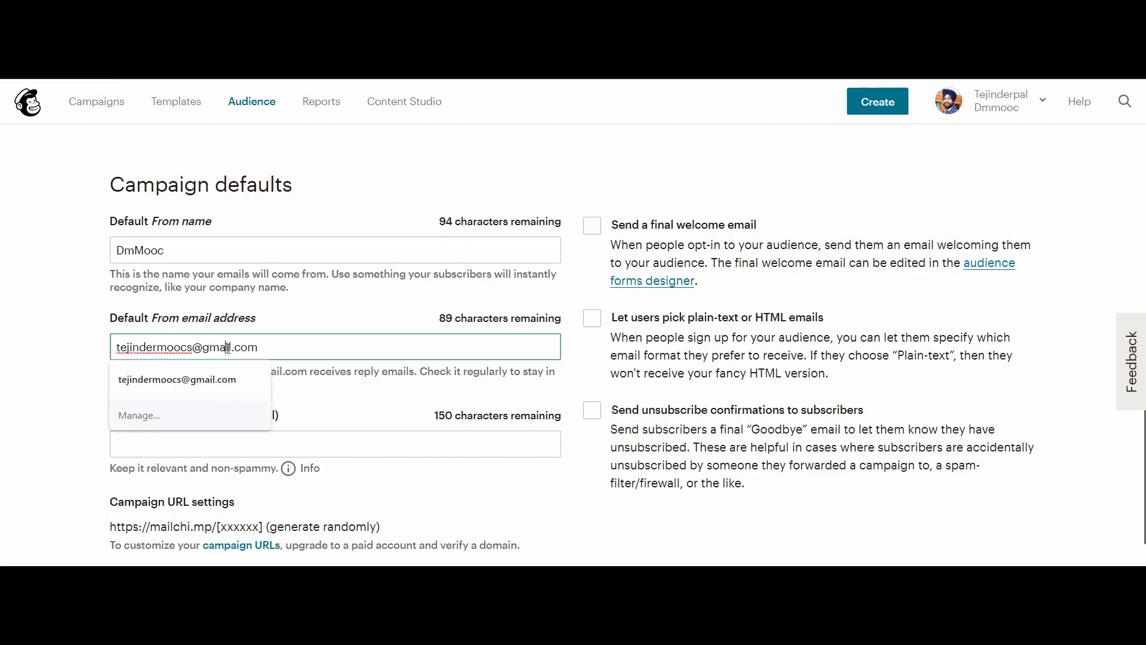
pyautogui.click(66, 360)
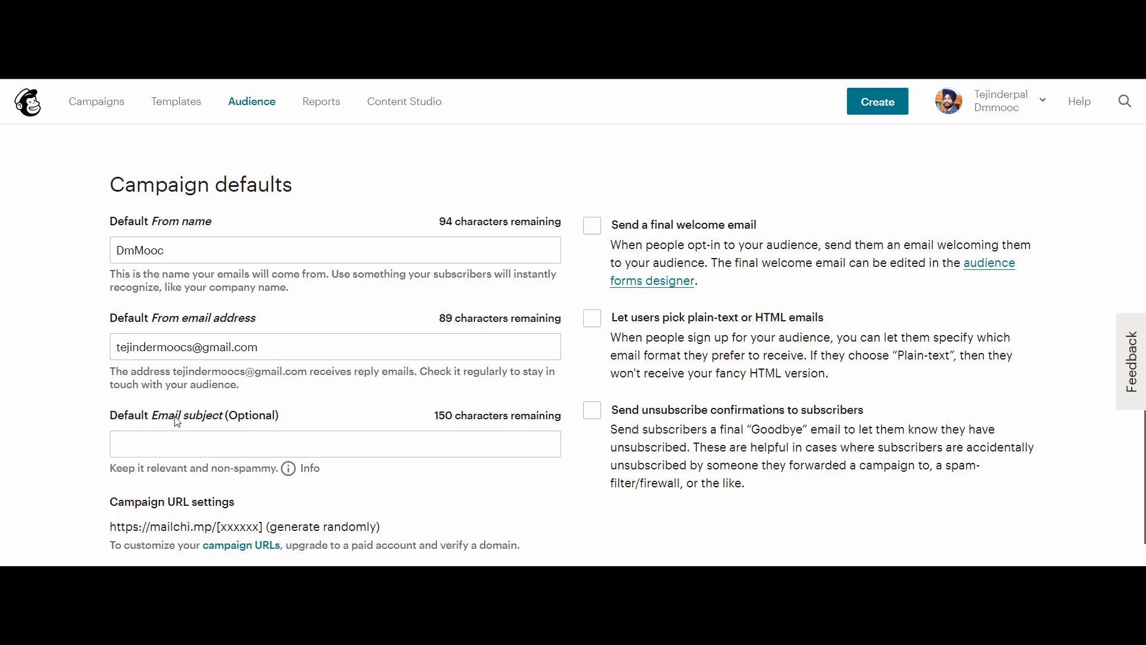
pyautogui.click(198, 440)
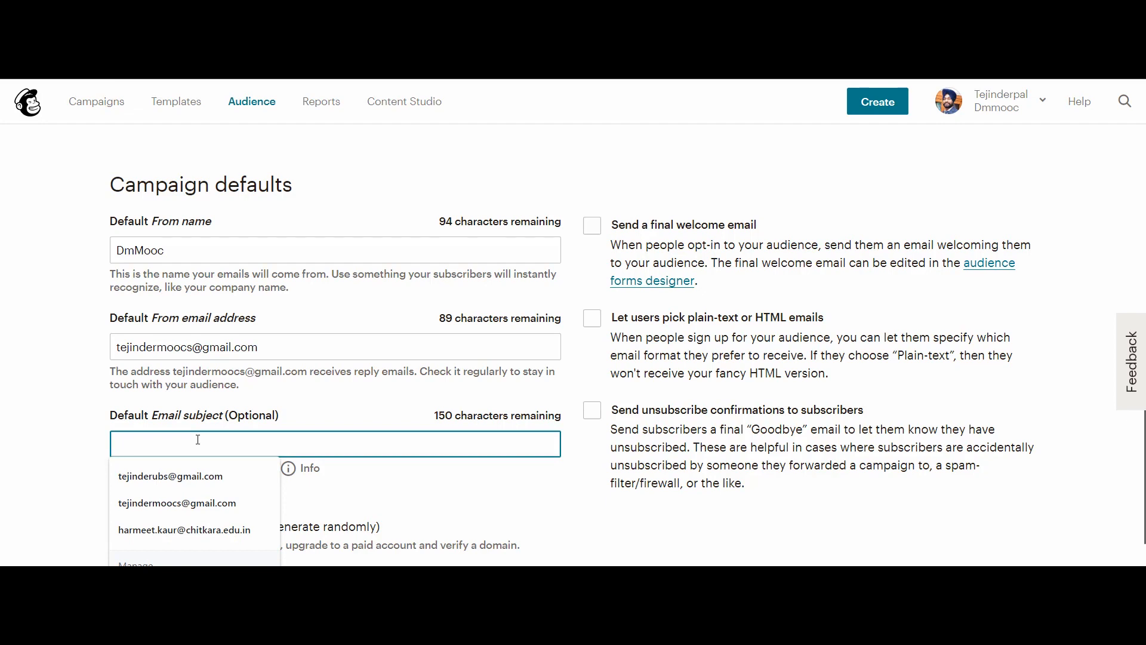
pyautogui.write('free O')
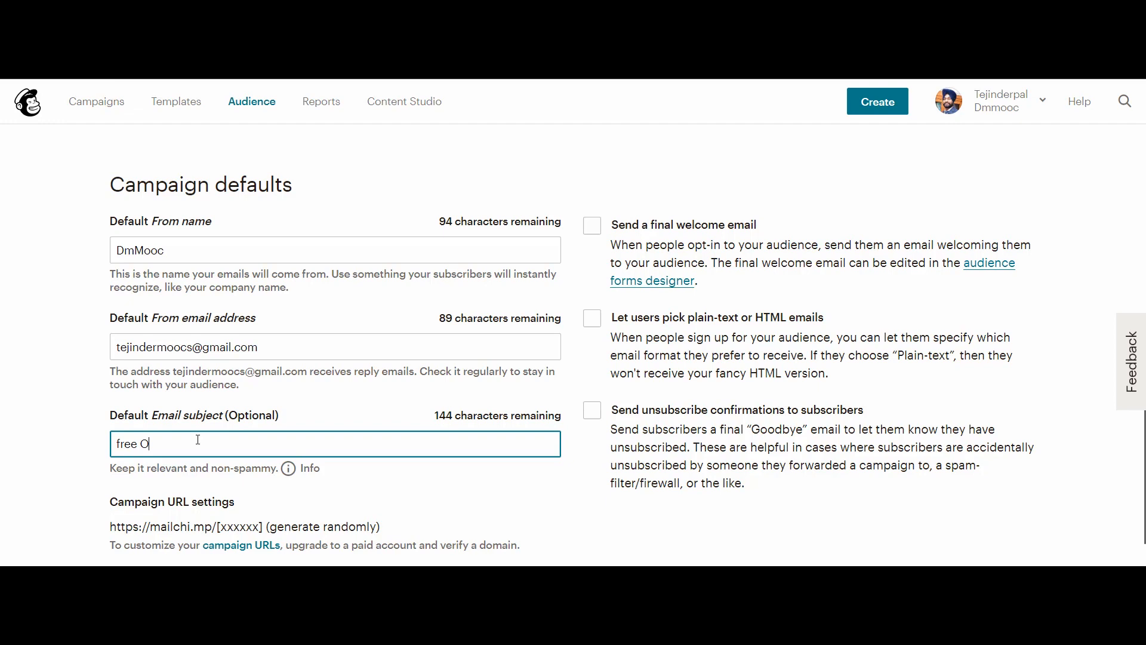
pyautogui.write('nline Course on Digital Marketing')
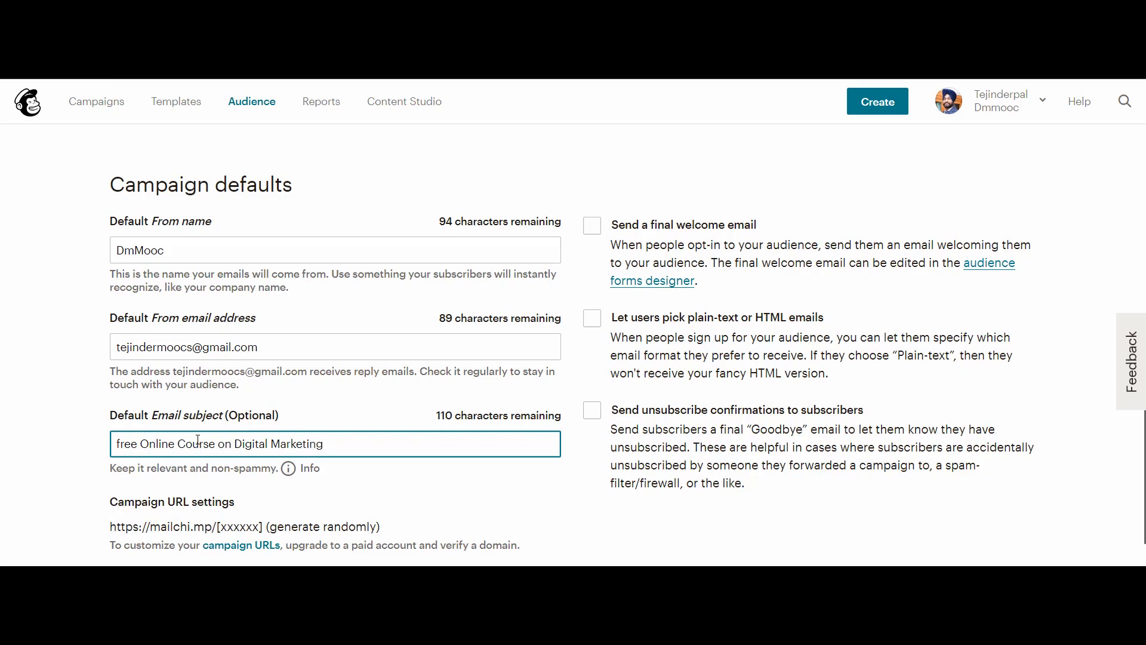
pyautogui.click(120, 443)
pyautogui.press('BackSpace')
pyautogui.write('F')
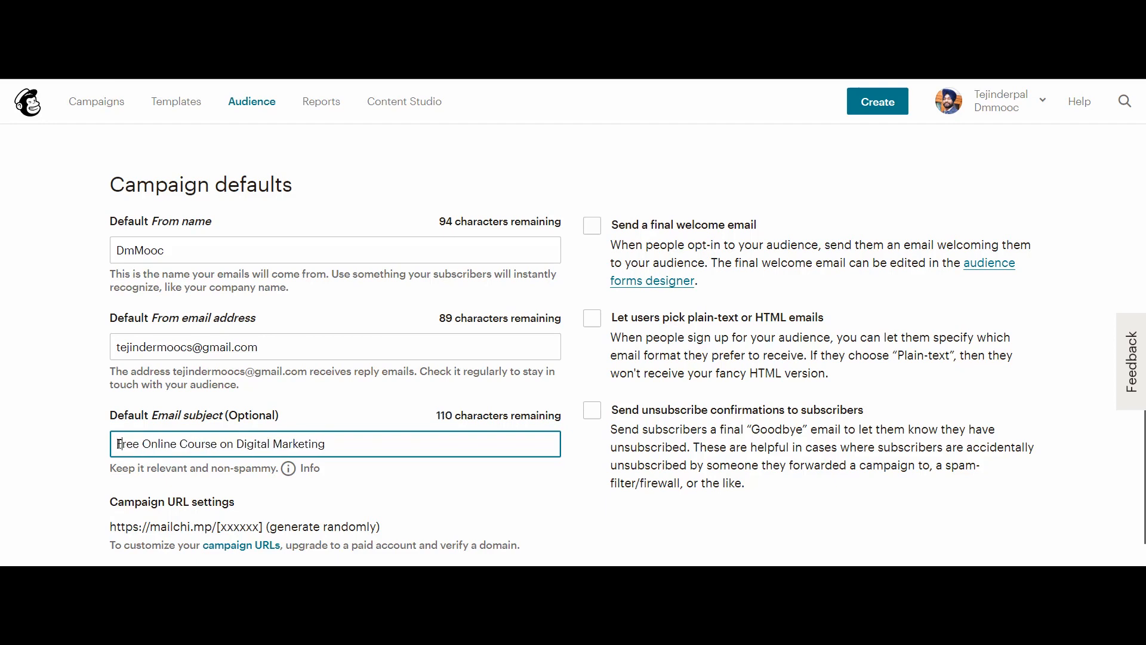
pyautogui.click(102, 457)
# Step: Fill in the suggested contact e-mail for subscribe notifications, unsubscribe notifications and the daily digest
pyautogui.scroll(-3, 111, 445)
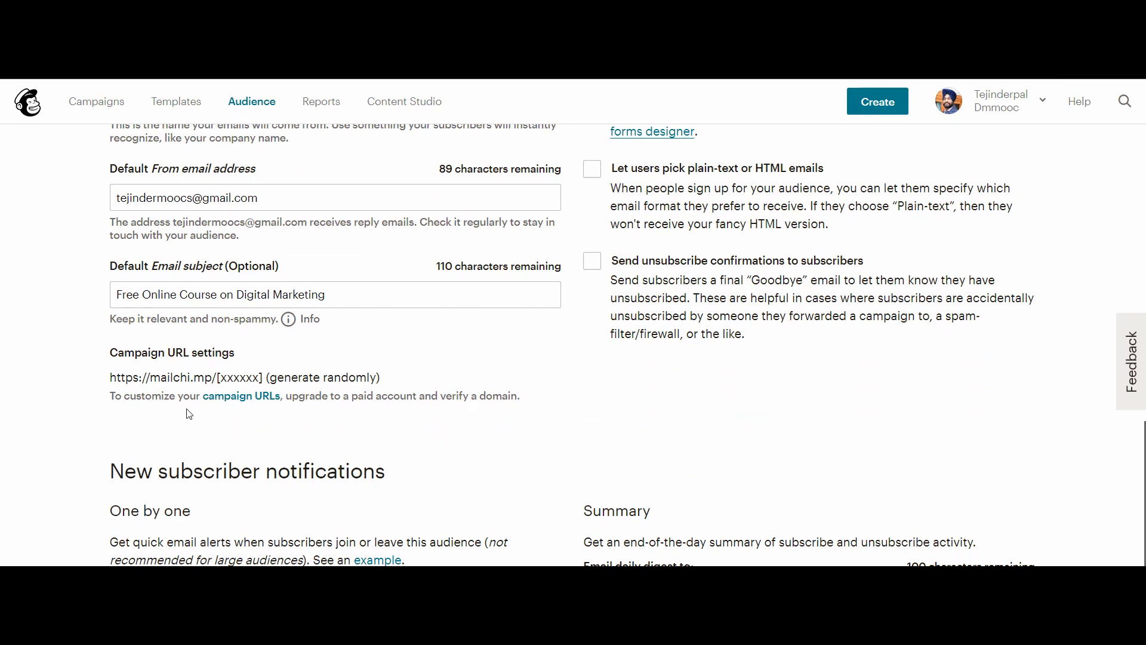
pyautogui.scroll(-2, 189, 414)
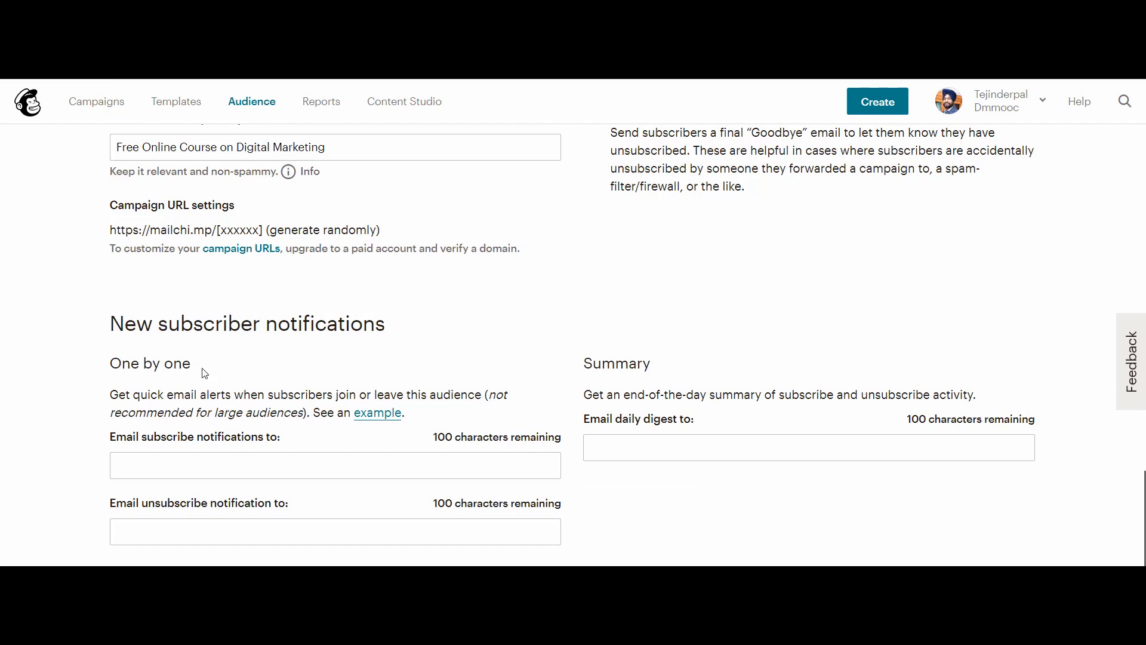
pyautogui.click(205, 467)
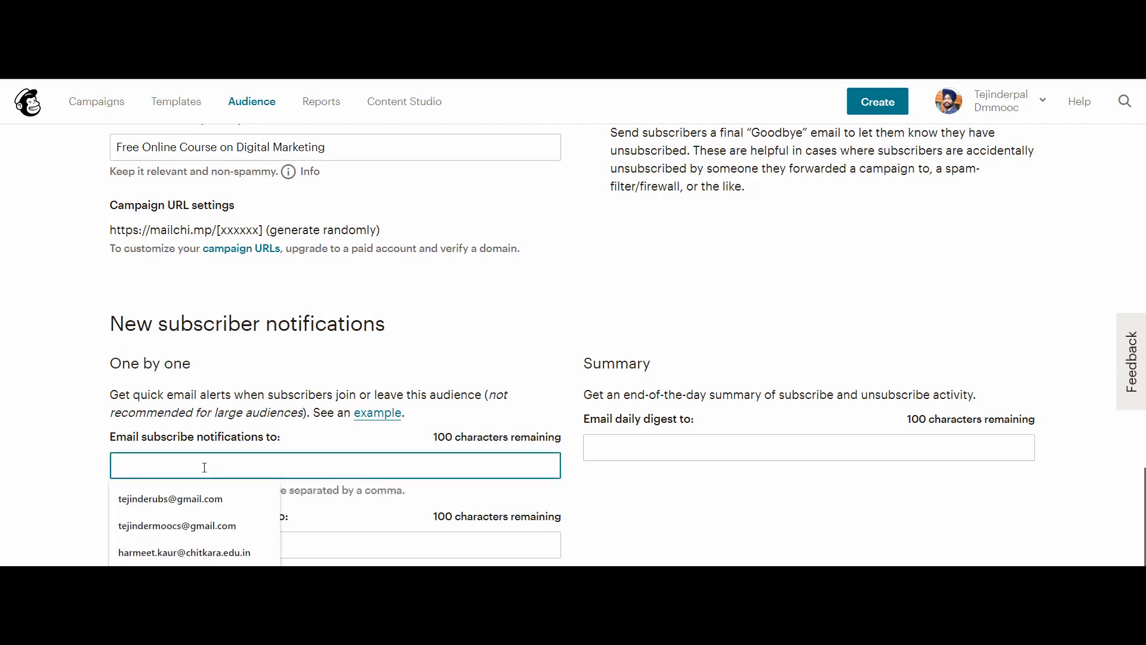
pyautogui.click(202, 528)
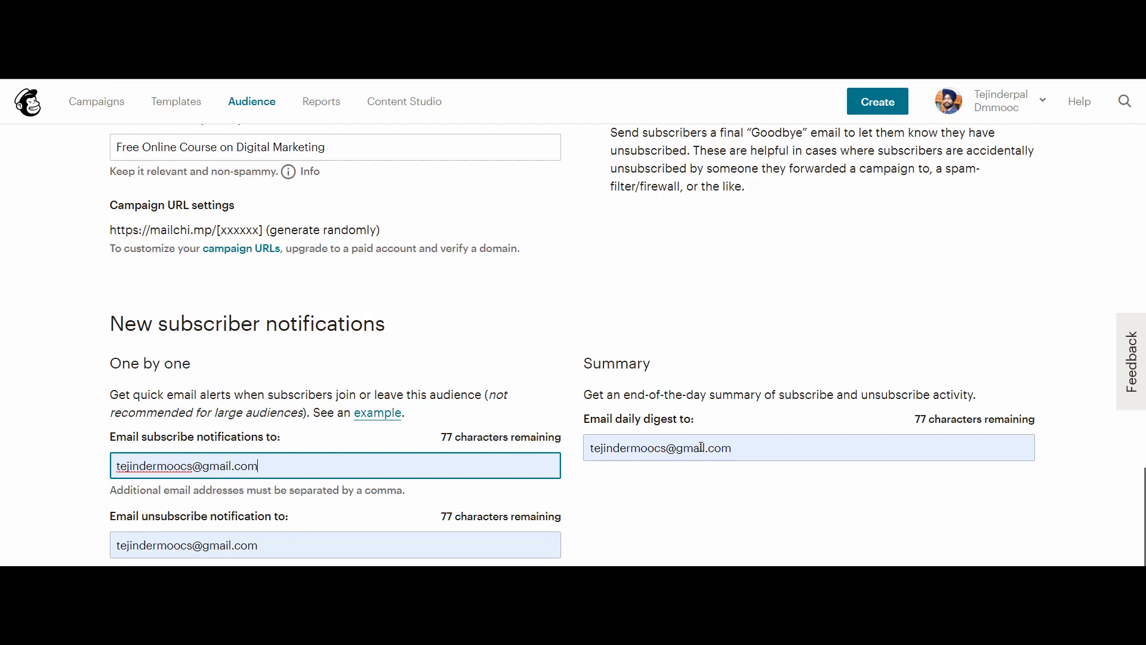
# Step: Enable the final welcome email and unsubscribe confirmations to subscribers, and save the audience and campaign defaults
pyautogui.scroll(7, 701, 448)
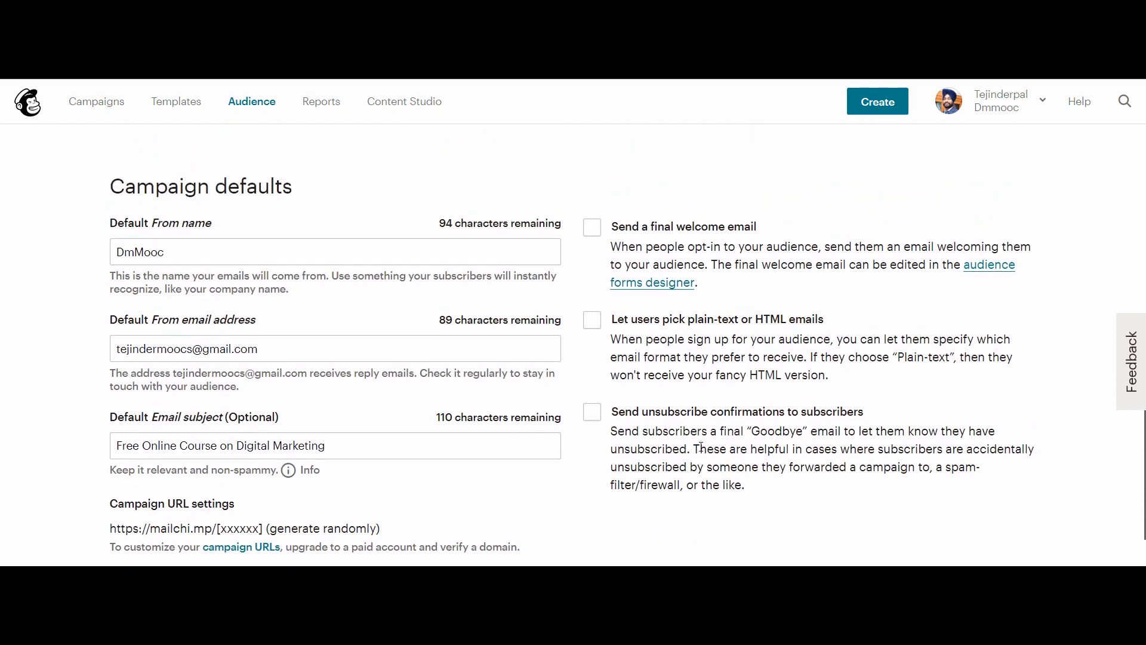
pyautogui.scroll(5, 703, 452)
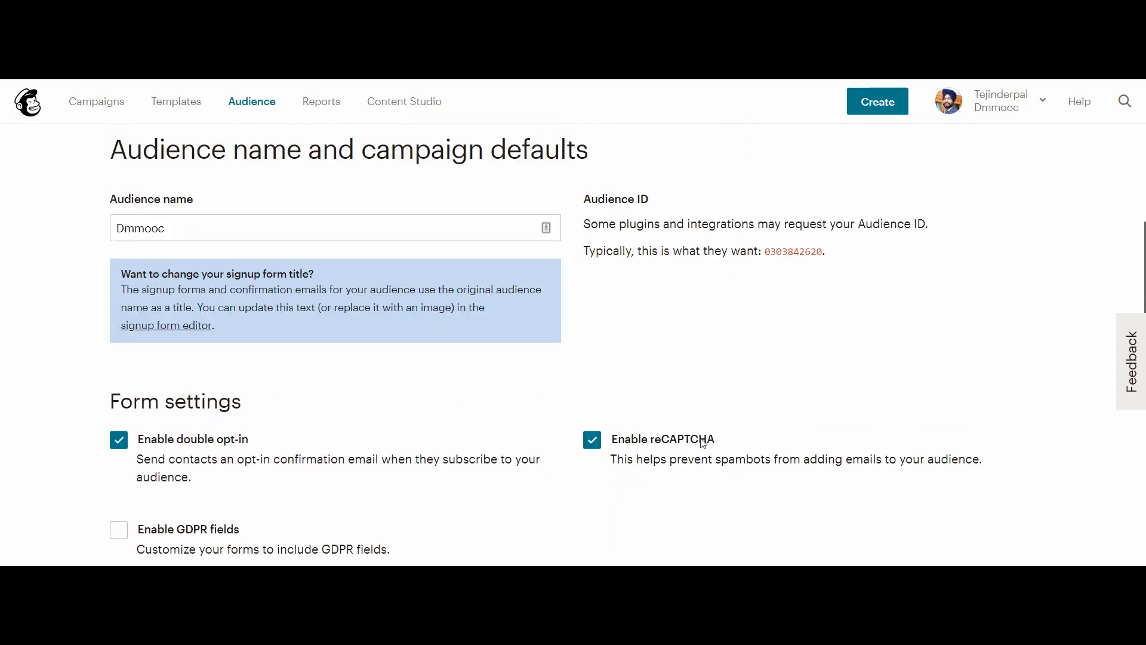
pyautogui.scroll(-6, 702, 336)
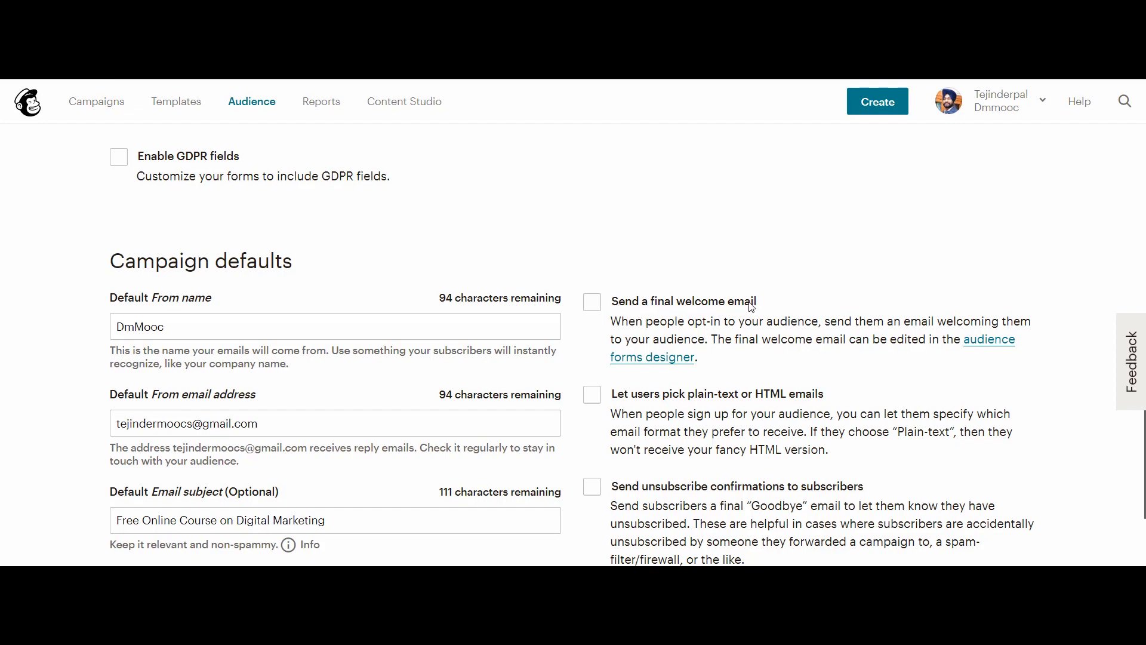
pyautogui.click(591, 308)
pyautogui.click(595, 492)
pyautogui.scroll(-5, 893, 457)
pyautogui.scroll(-2, 893, 458)
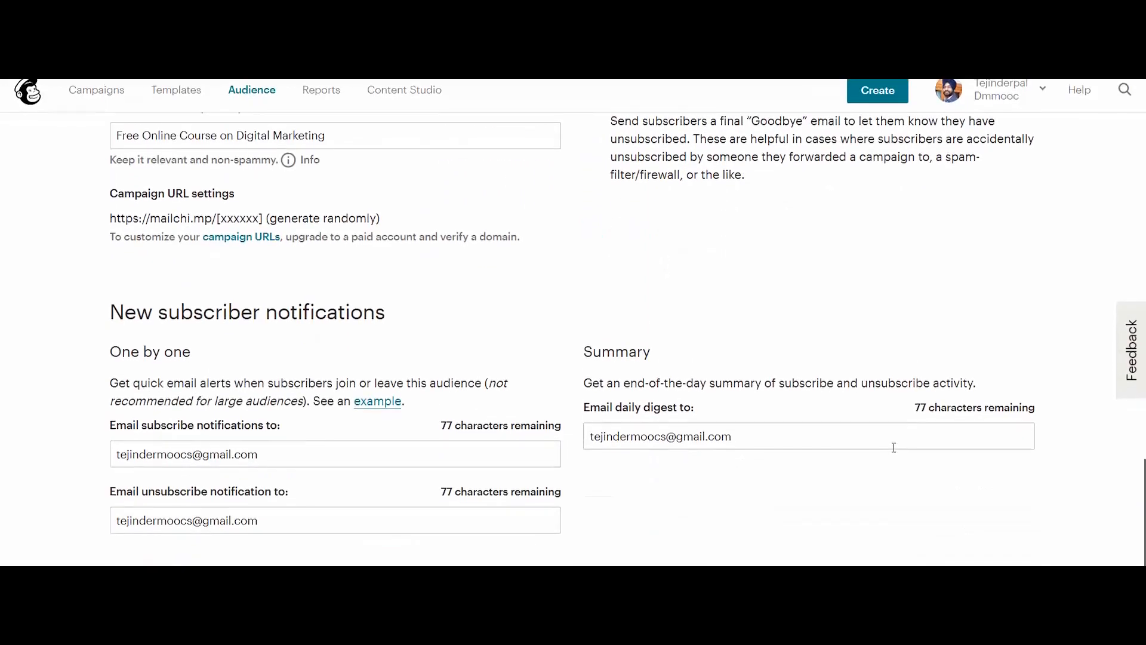
pyautogui.click(251, 555)
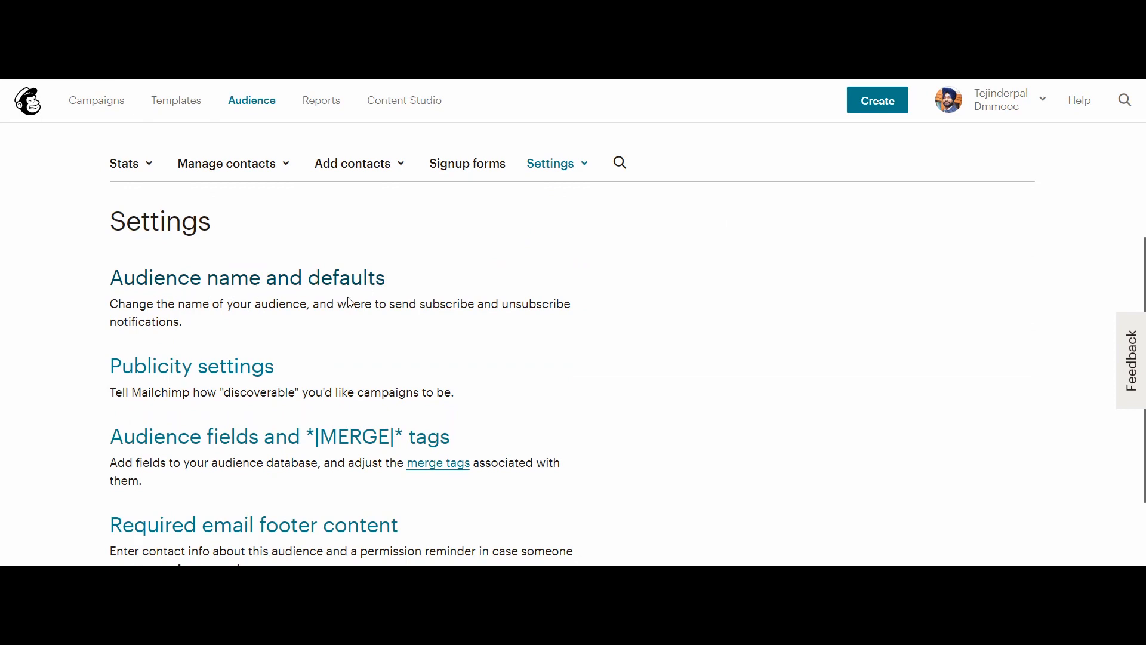
# Step: Review the campaign discovery and Archive Bar options in the publicity settings and return to the settings list
pyautogui.click(191, 377)
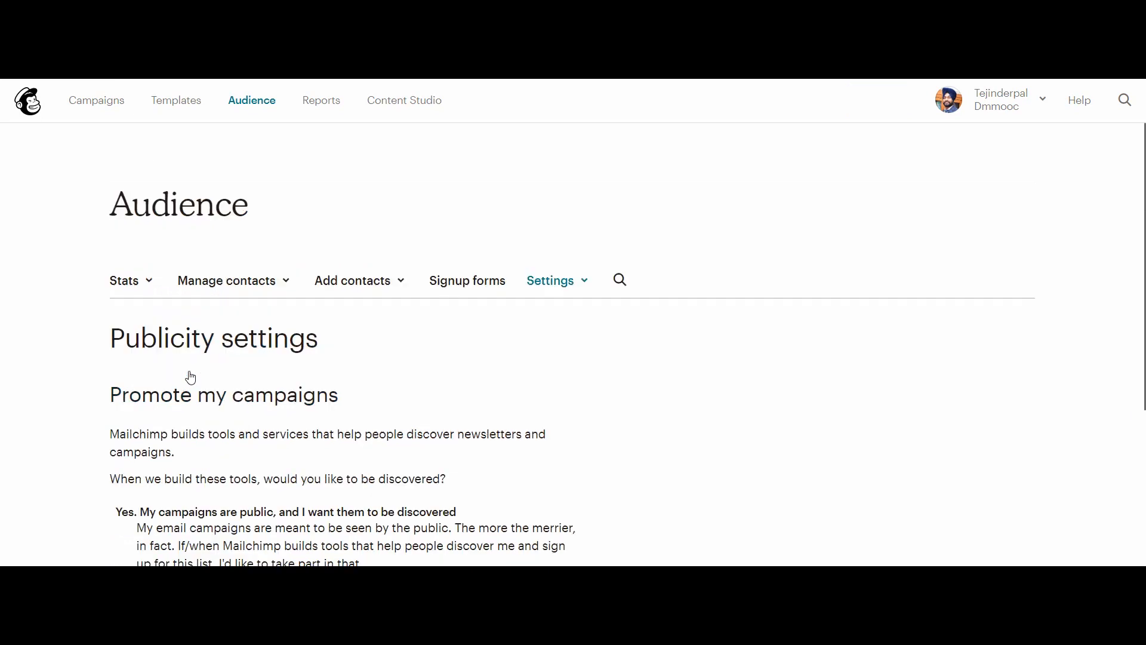
pyautogui.scroll(-6, 357, 383)
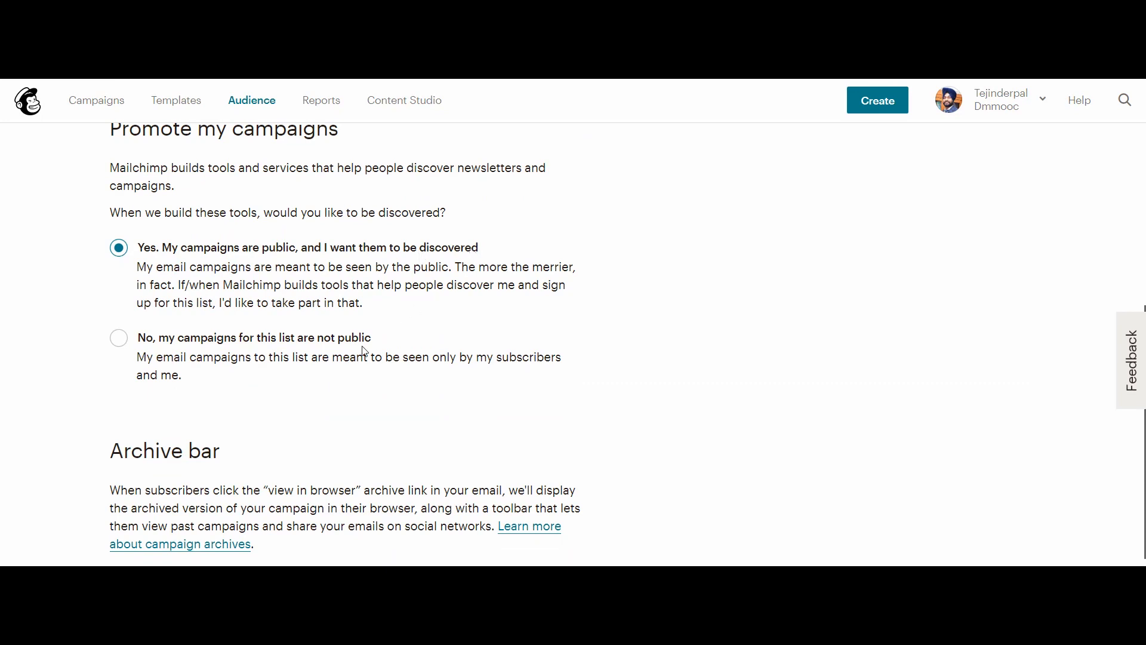
pyautogui.scroll(-3, 366, 351)
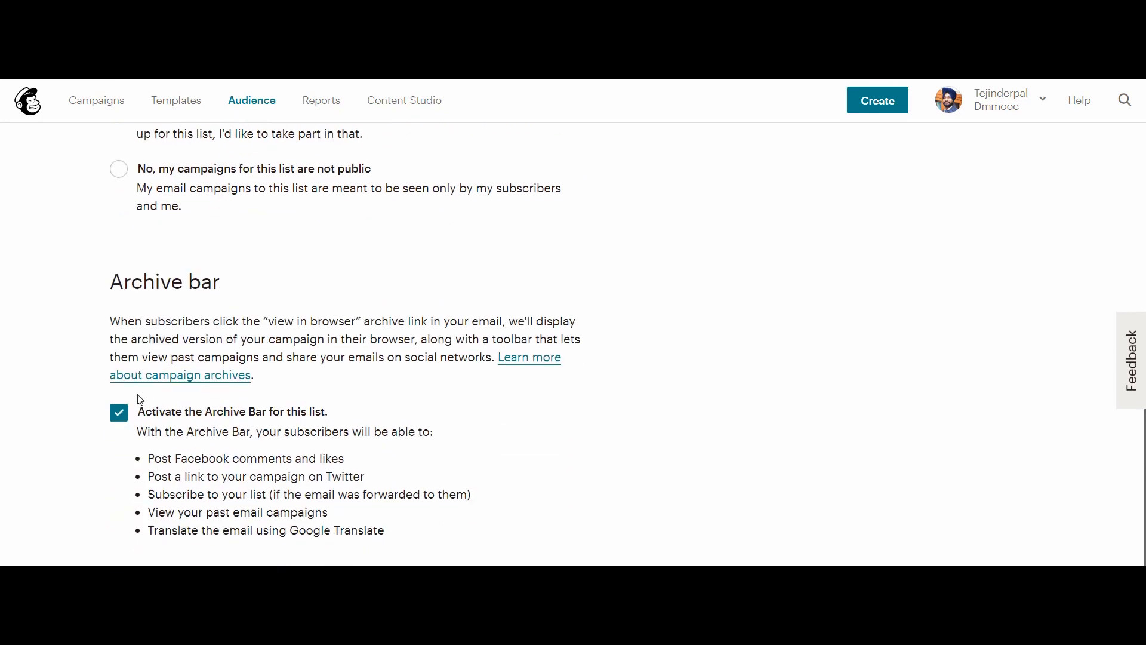
pyautogui.scroll(10, 136, 418)
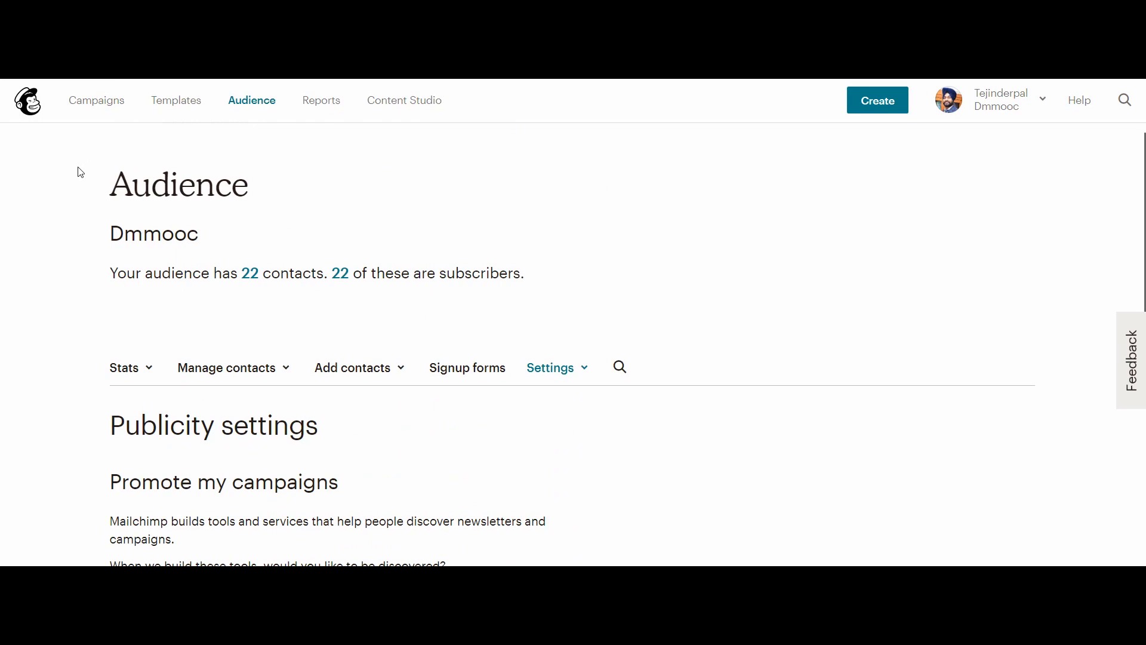
pyautogui.click(19, 79)
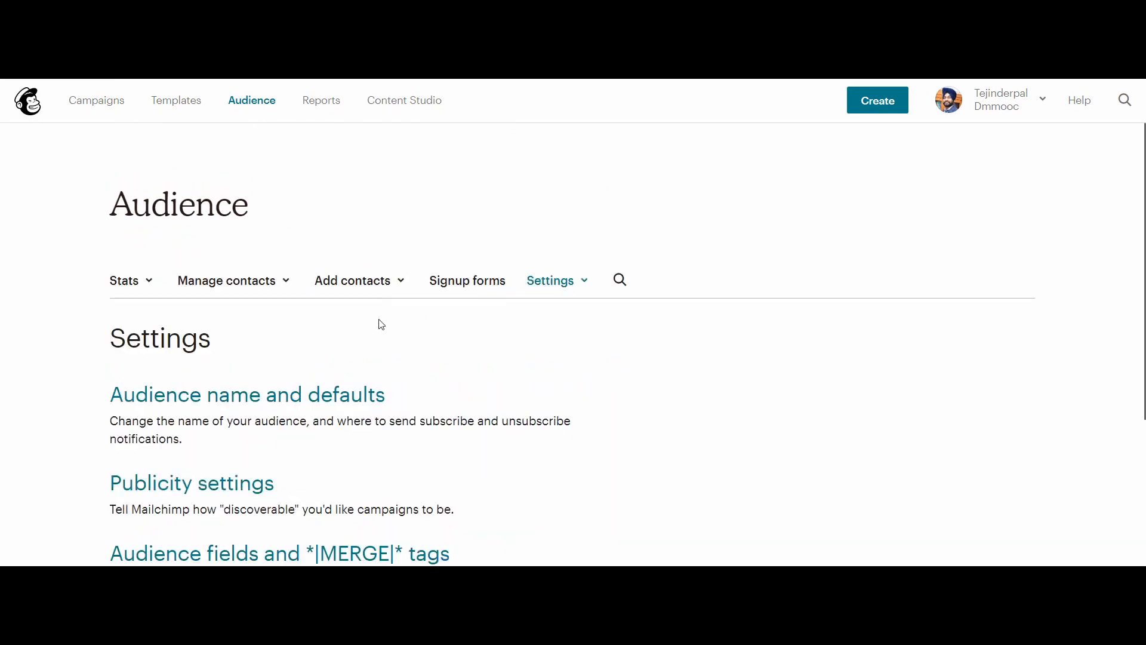
pyautogui.scroll(-5, 382, 324)
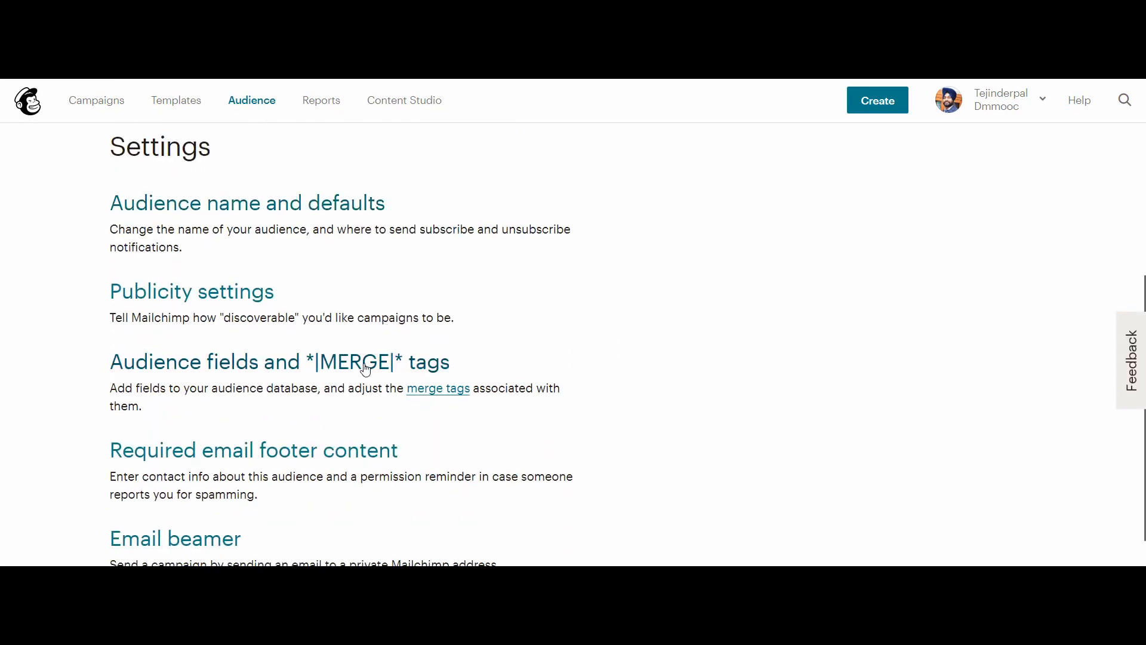
# Step: Open the audience fields and merge tags settings and review the field labels, required and visible options, and tags
pyautogui.click(366, 363)
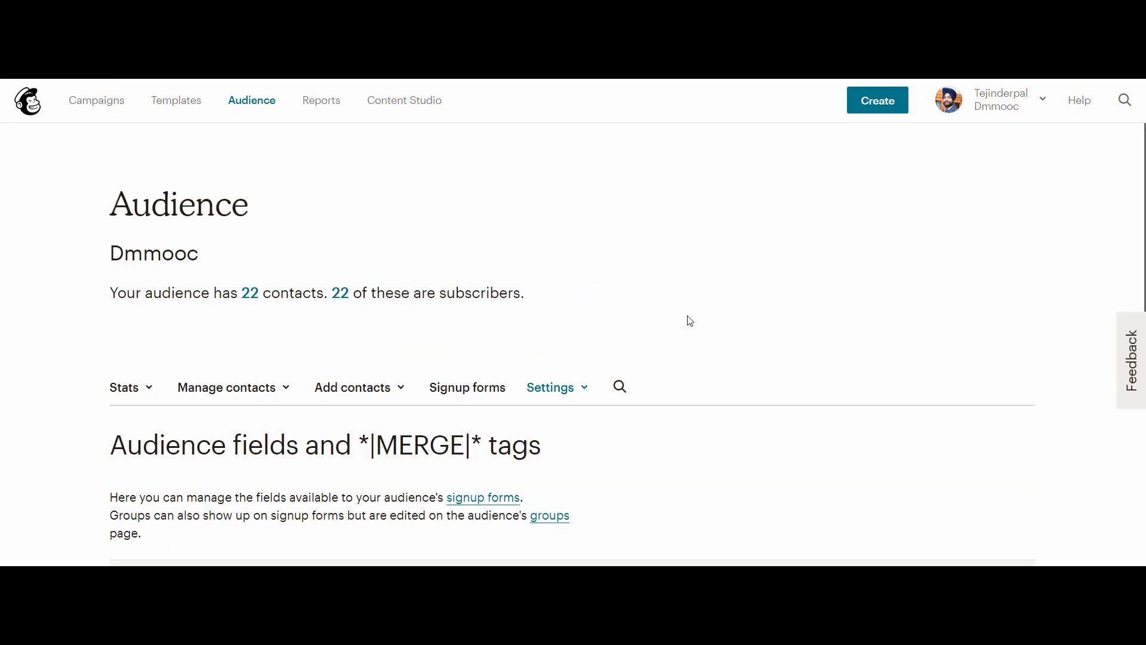
pyautogui.scroll(-5, 689, 320)
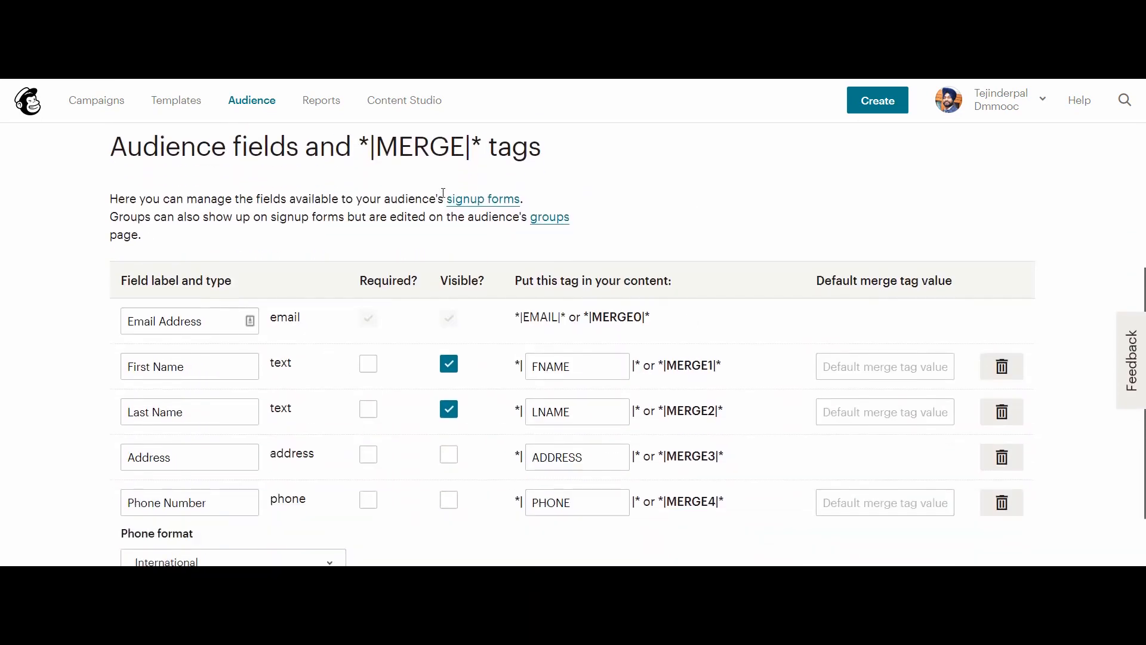
pyautogui.moveTo(114, 150); pyautogui.dragTo(543, 153)
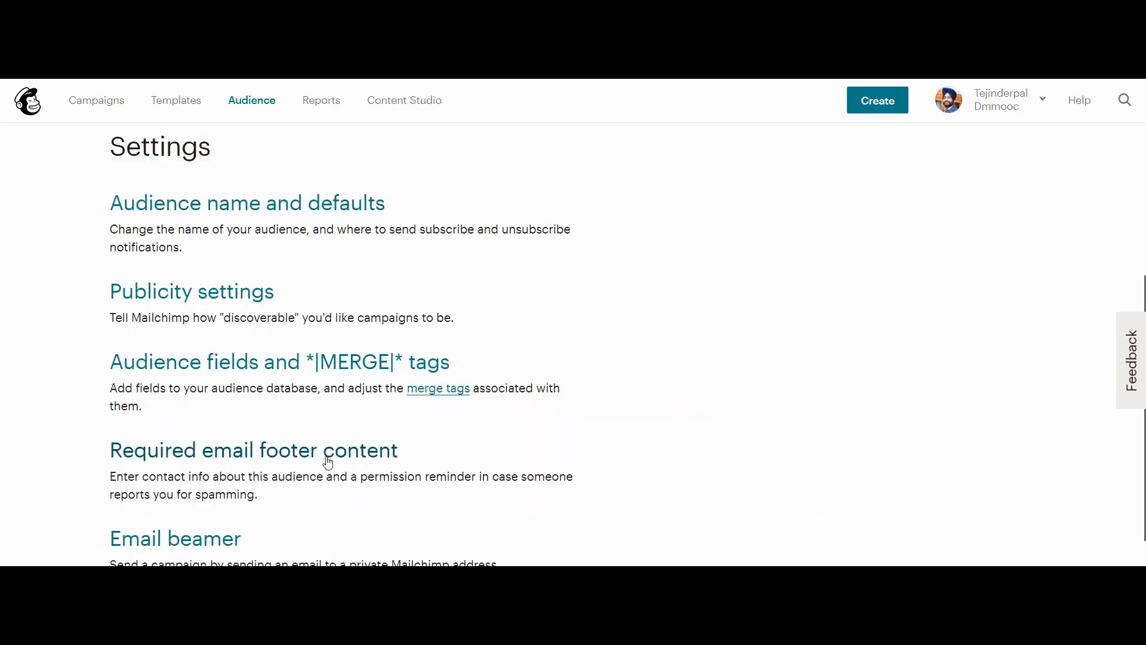
# Step: Open the required email footer content settings and review the permission reminder text on how people signed up to the list
pyautogui.click(327, 460)
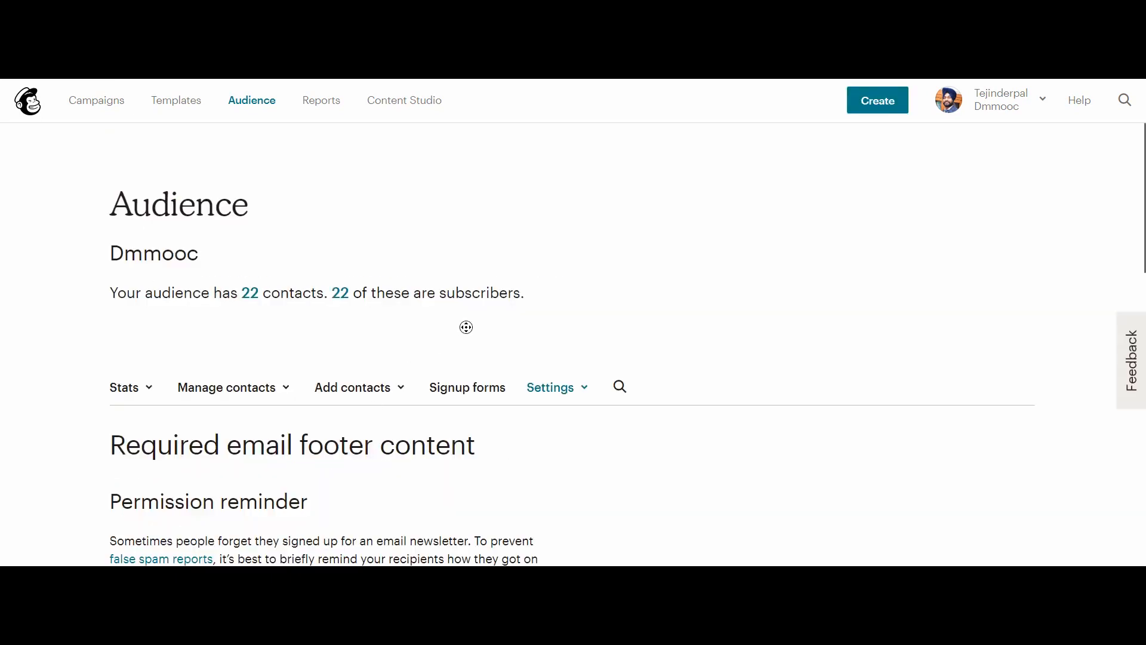
pyautogui.scroll(-3, 466, 358)
pyautogui.scroll(-2, 469, 399)
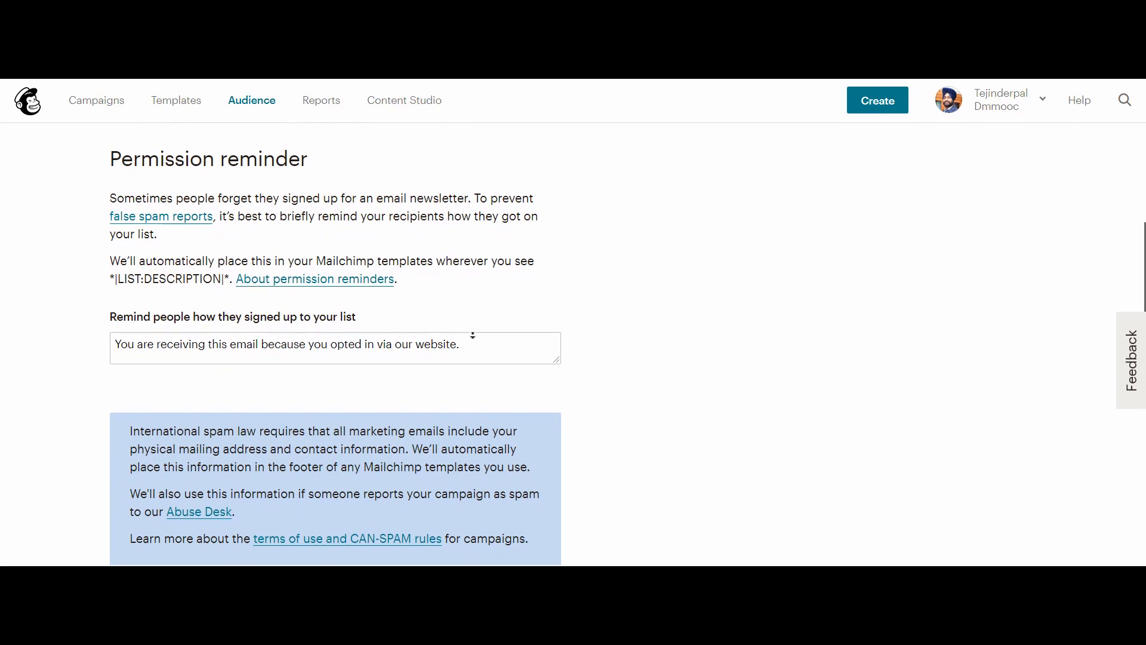
pyautogui.scroll(2, 469, 294)
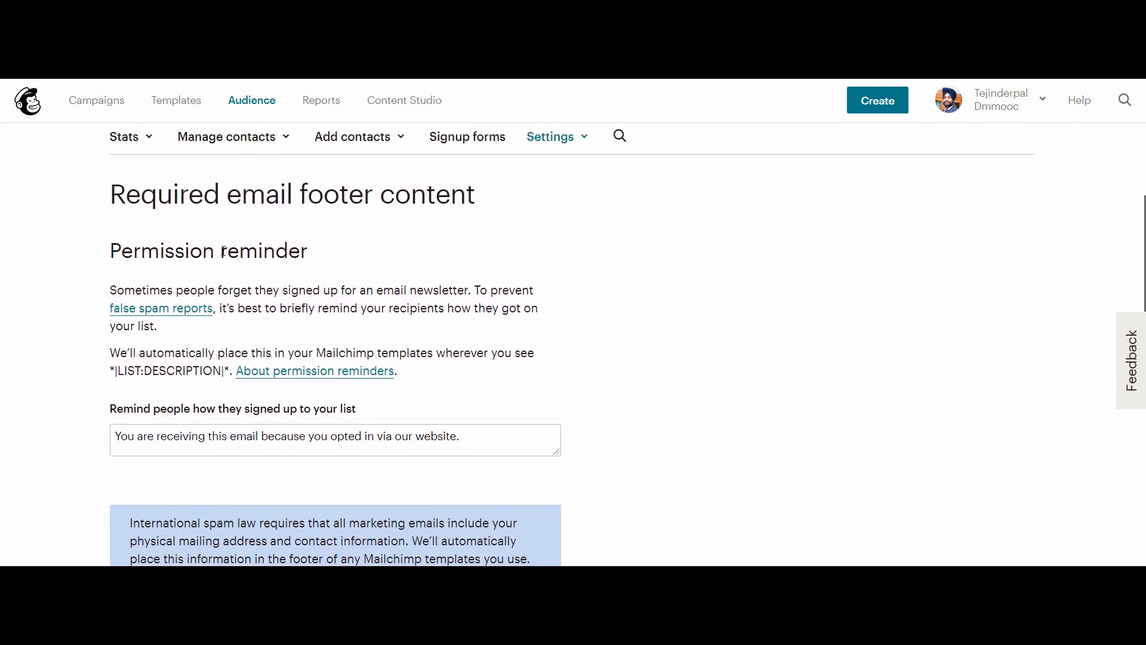
pyautogui.moveTo(109, 251); pyautogui.dragTo(311, 250)
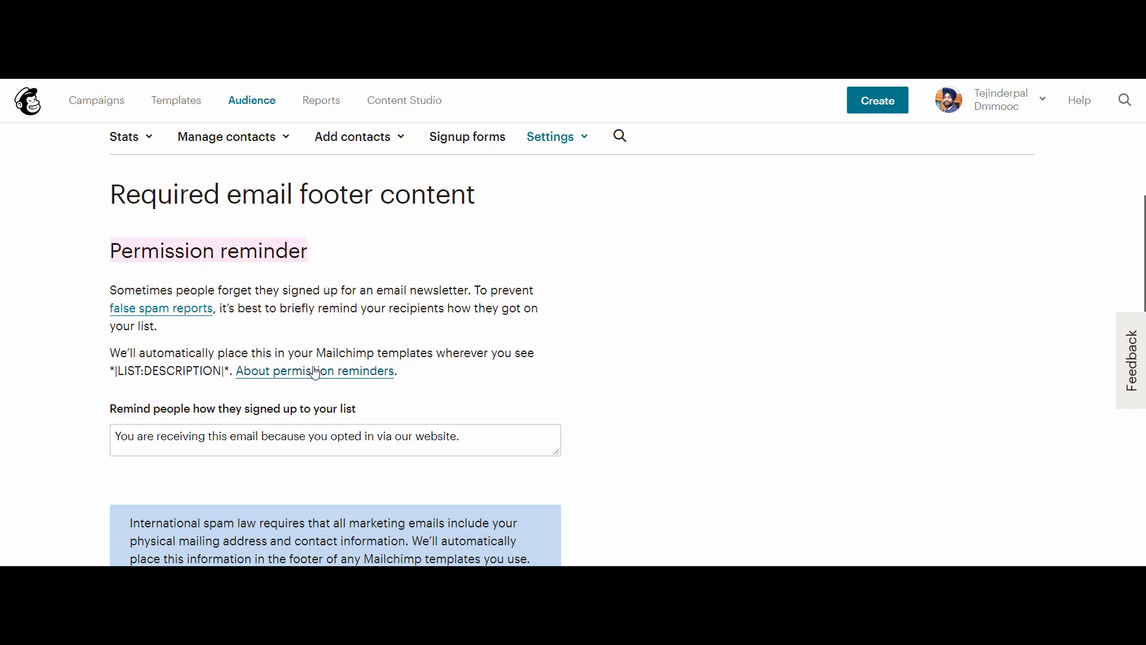
pyautogui.moveTo(118, 439); pyautogui.dragTo(458, 436)
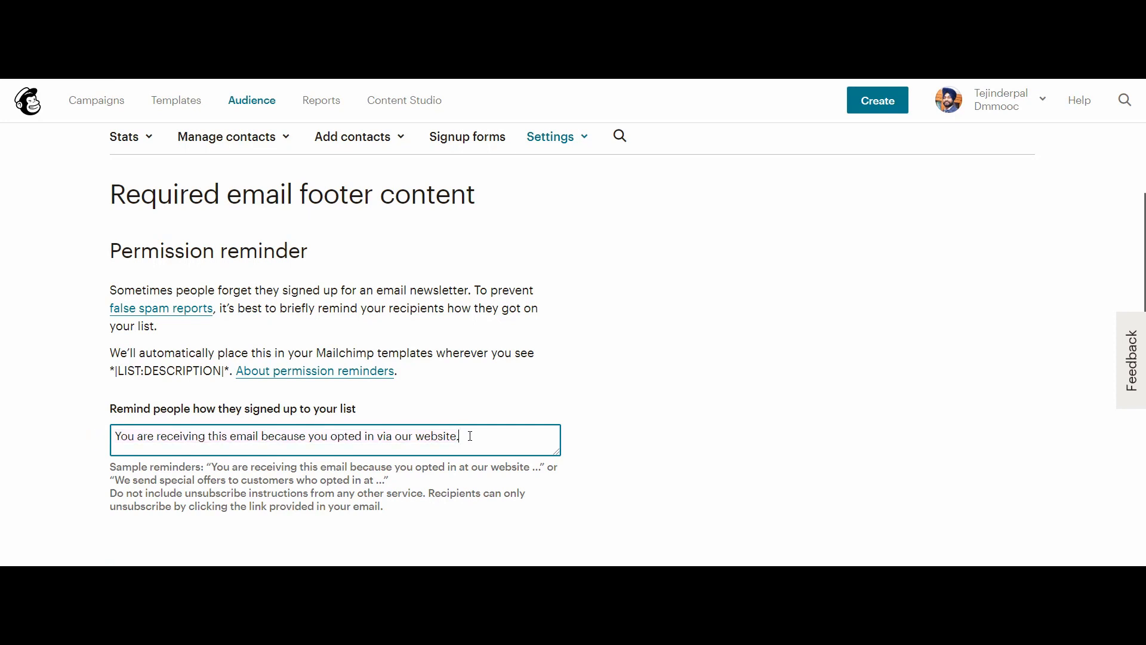
pyautogui.click(468, 397)
# Step: Review the recipient contact details, mailing address and website URL fields of the email footer, and return to the settings list
pyautogui.scroll(-5, 468, 397)
pyautogui.scroll(-3, 485, 462)
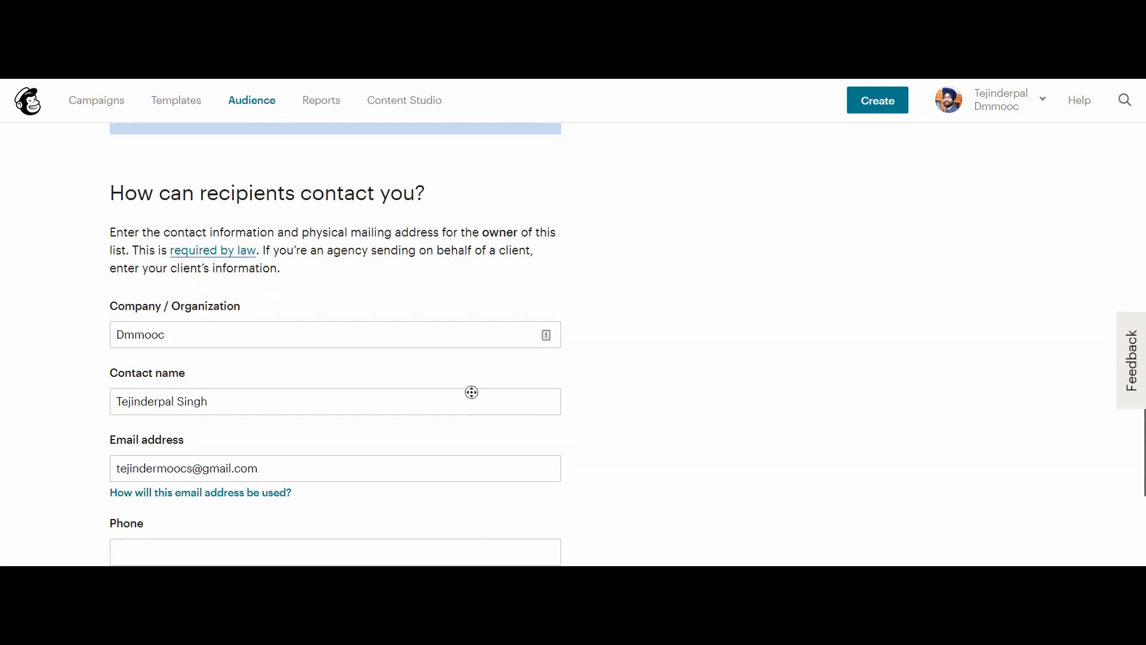
pyautogui.scroll(3, 471, 392)
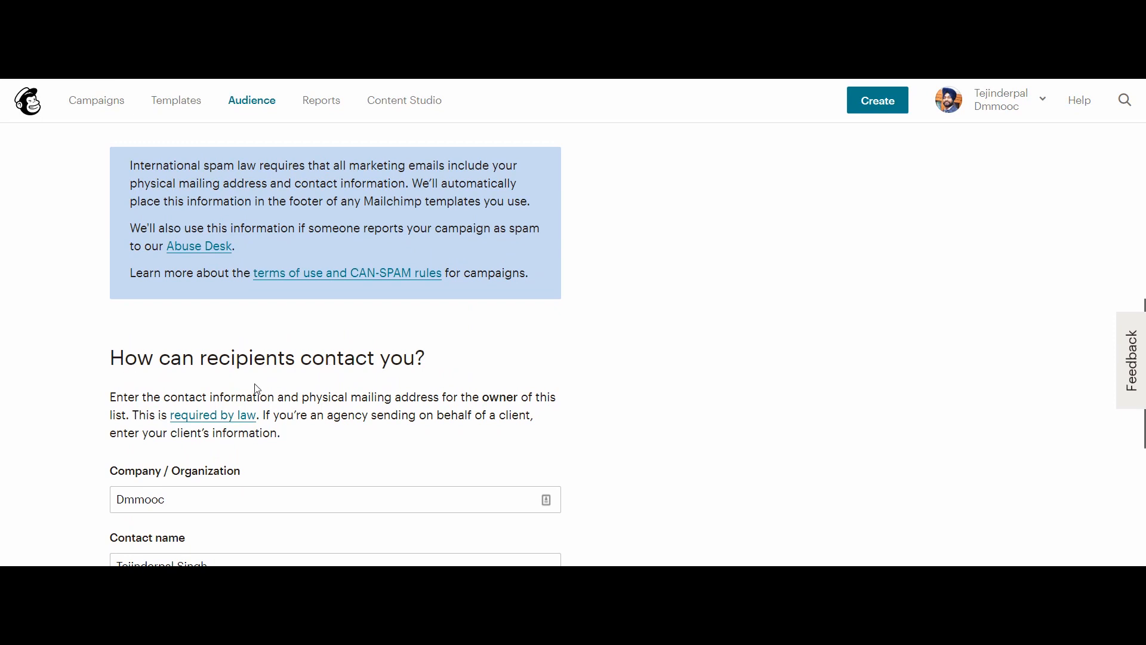
pyautogui.scroll(-4, 368, 375)
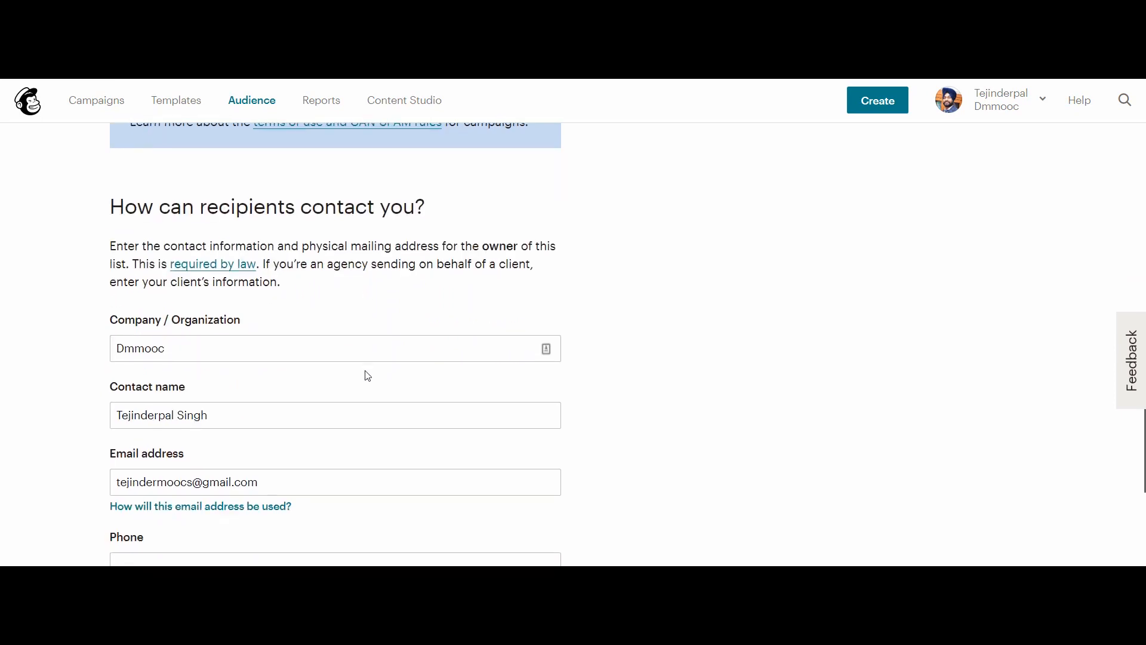
pyautogui.scroll(-1, 129, 493)
pyautogui.scroll(-6, 131, 499)
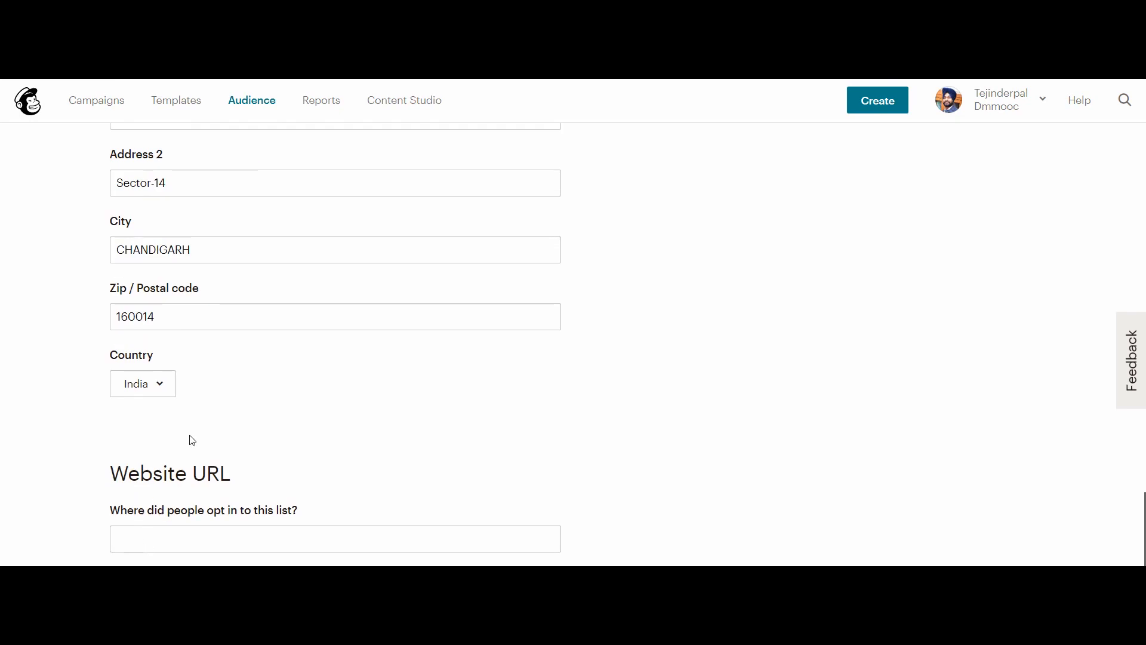
pyautogui.scroll(15, 189, 442)
pyautogui.click(14, 63)
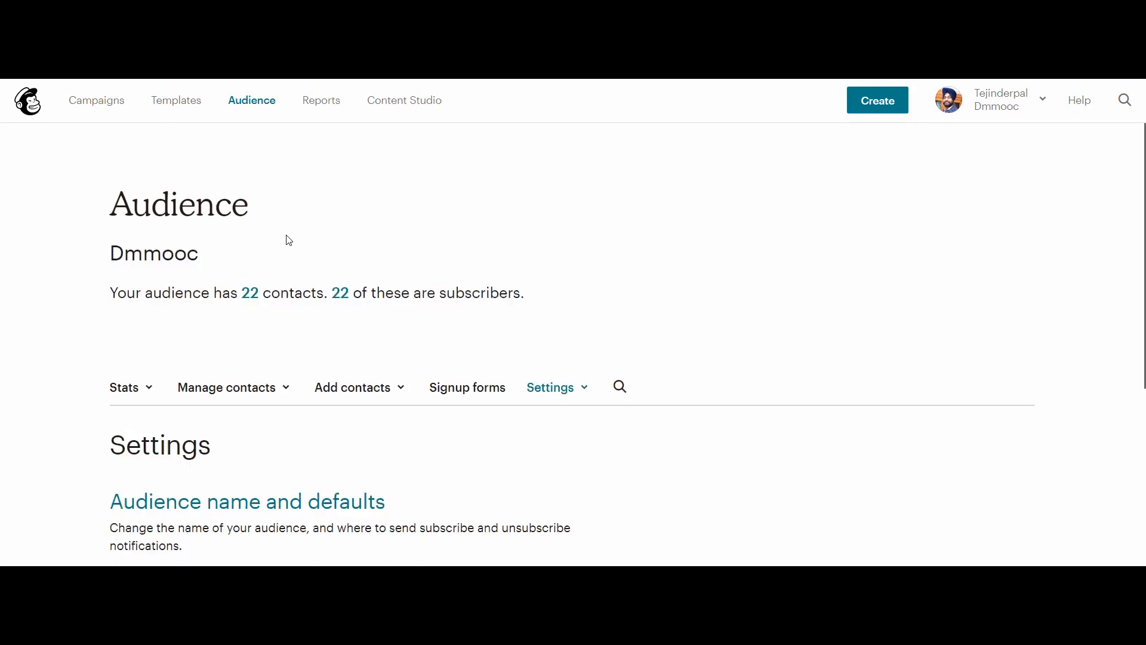
# Step: Look over the remaining audience settings, including Email beamer, Google Analytics on archive pages and Webhooks
pyautogui.scroll(-6, 290, 248)
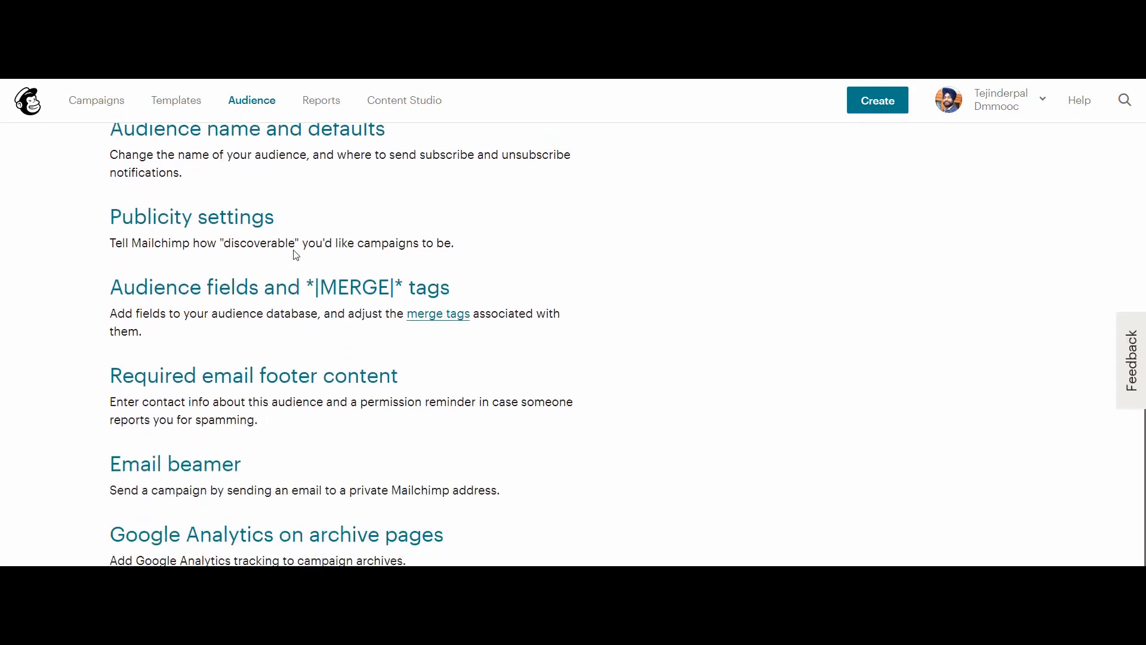
pyautogui.scroll(-1, 296, 256)
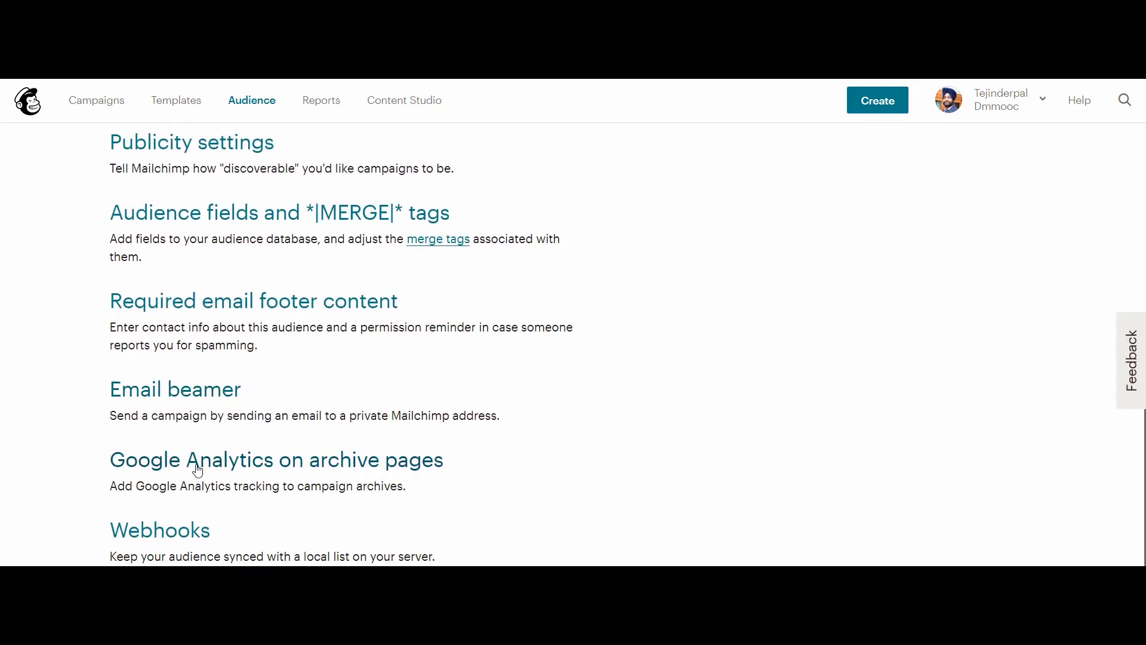
pyautogui.scroll(-1, 299, 469)
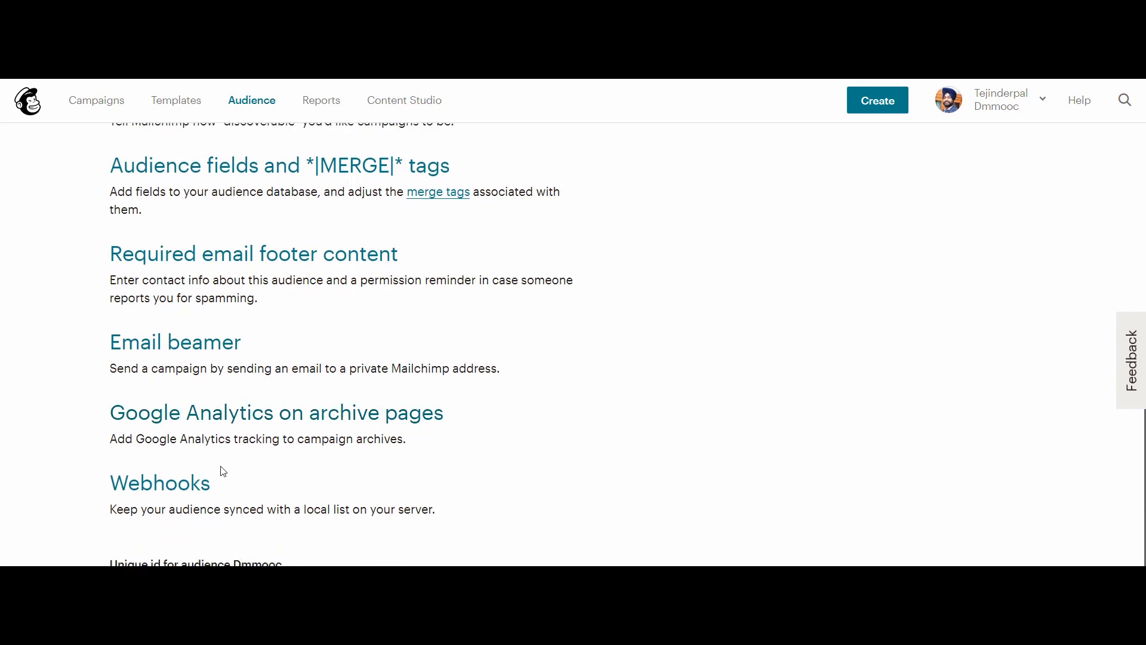